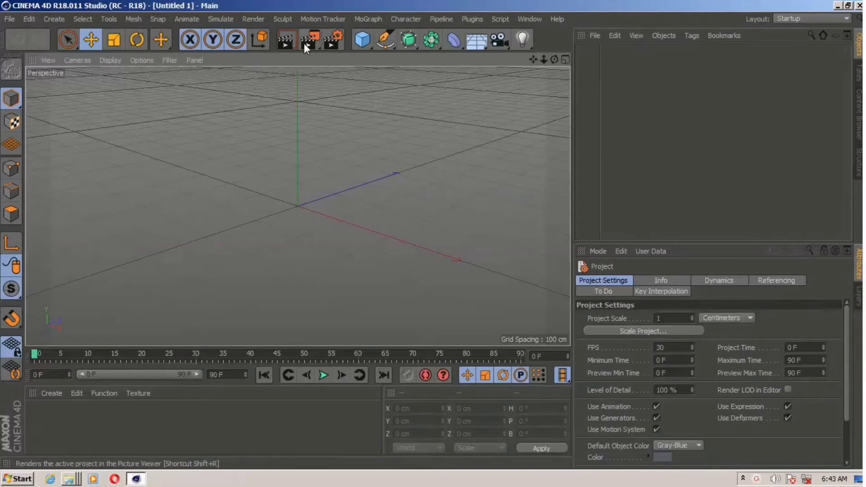
# Add a Landscape primitive and set both its width and depth segments to 25.
pyautogui.click(367, 40)
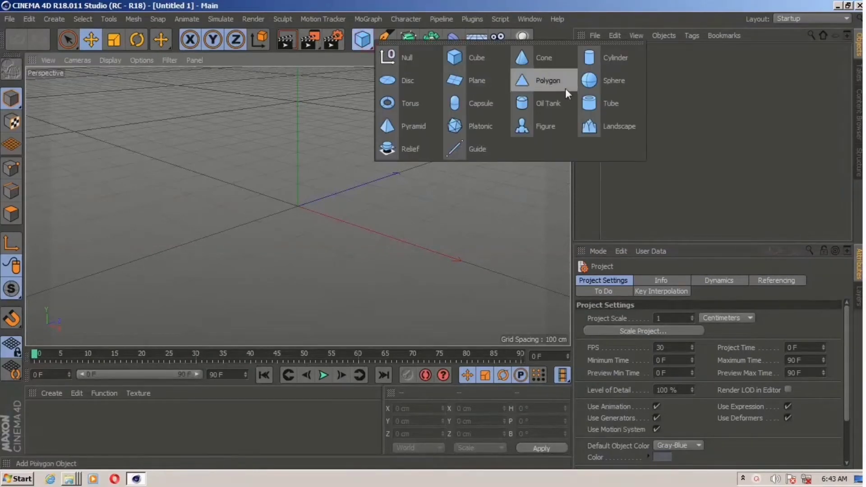
pyautogui.click(602, 125)
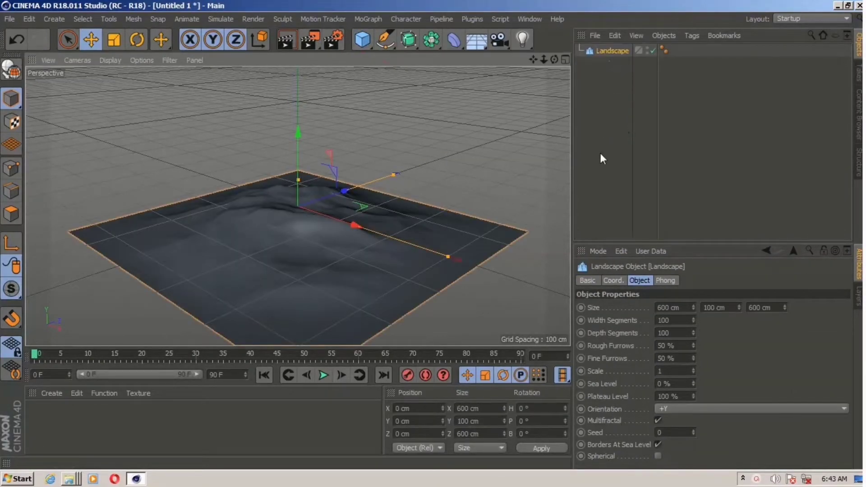
pyautogui.click(676, 320)
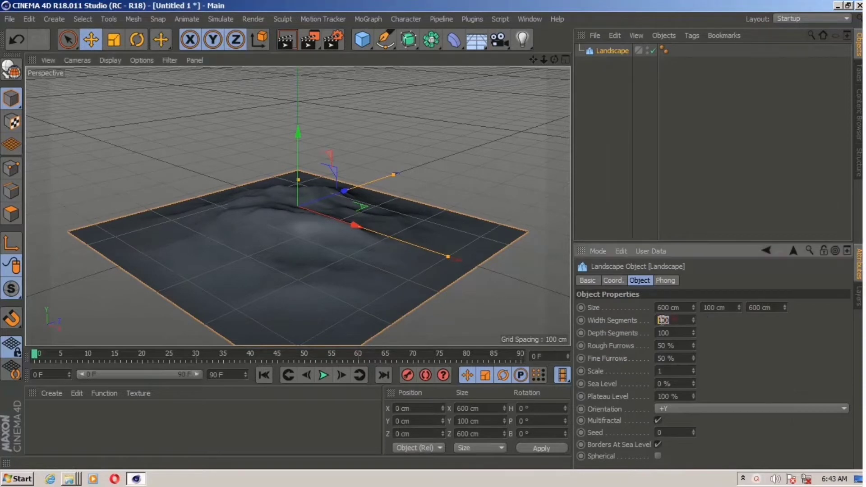
pyautogui.write('25')
pyautogui.click(663, 333)
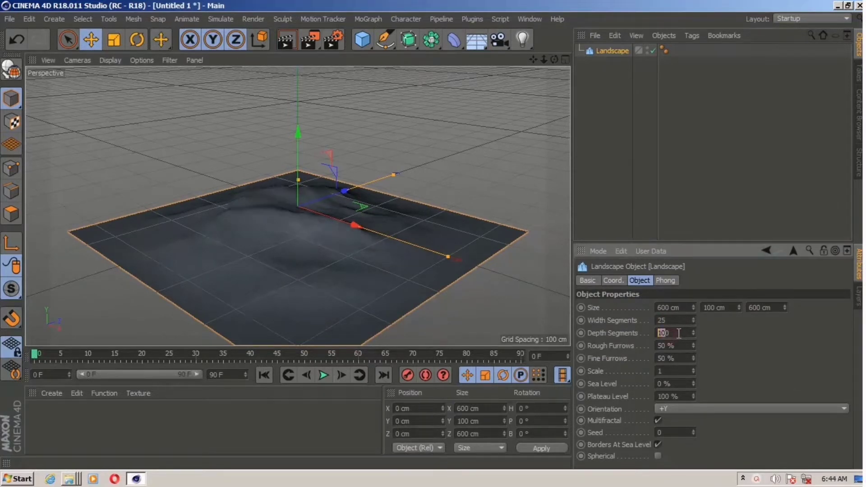
pyautogui.press('BackSpace')
pyautogui.write('25')
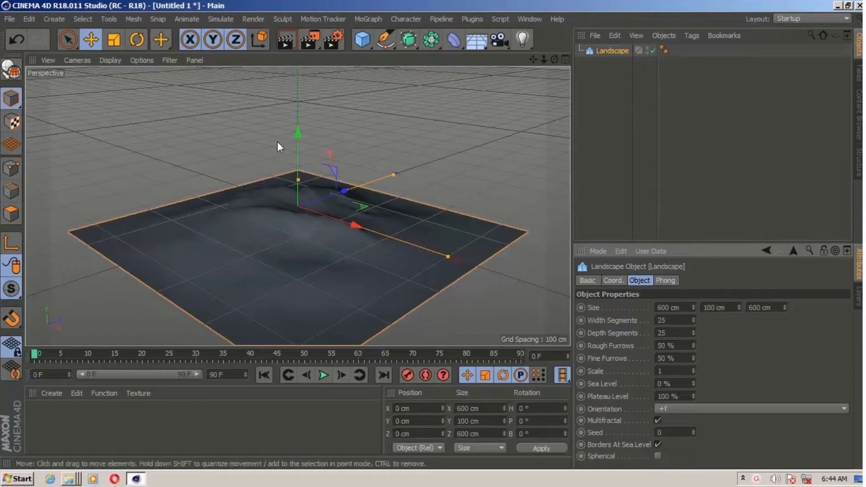
# Stretch the landscape to a height of about 481 cm and raise it to about 242 cm on the Y axis.
pyautogui.moveTo(298, 134); pyautogui.dragTo(299, 111)
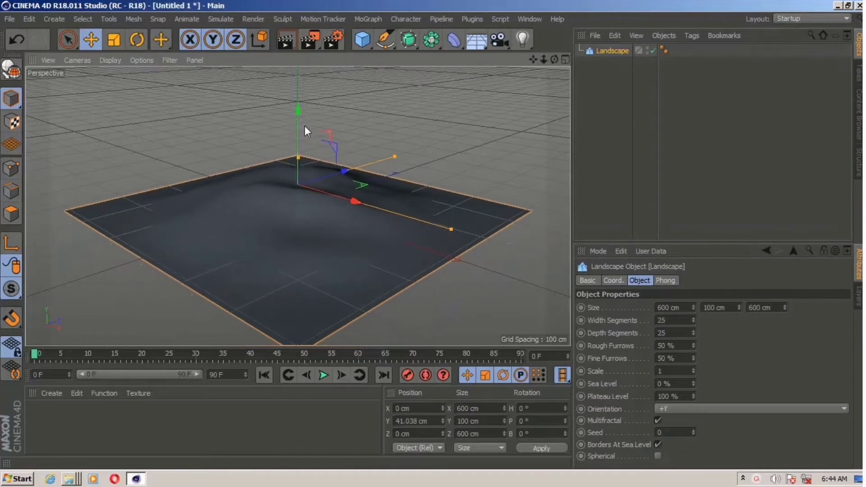
pyautogui.hotkey('ctrl', 'z')
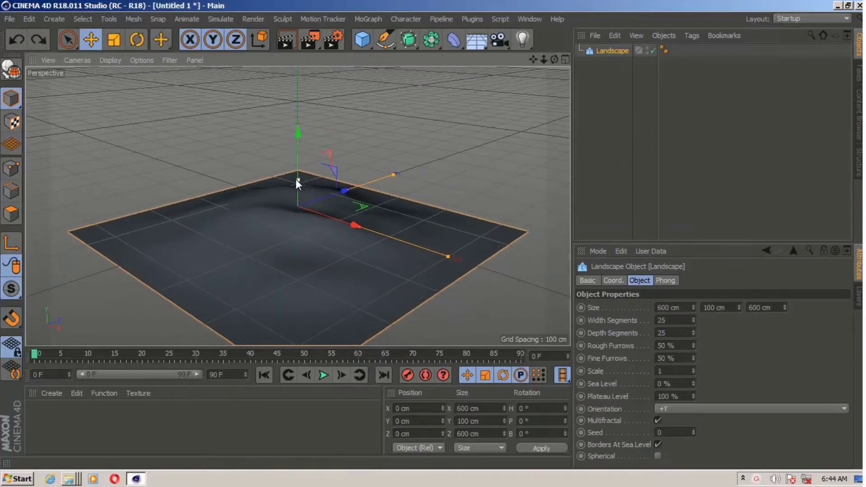
pyautogui.moveTo(296, 178); pyautogui.dragTo(300, 69)
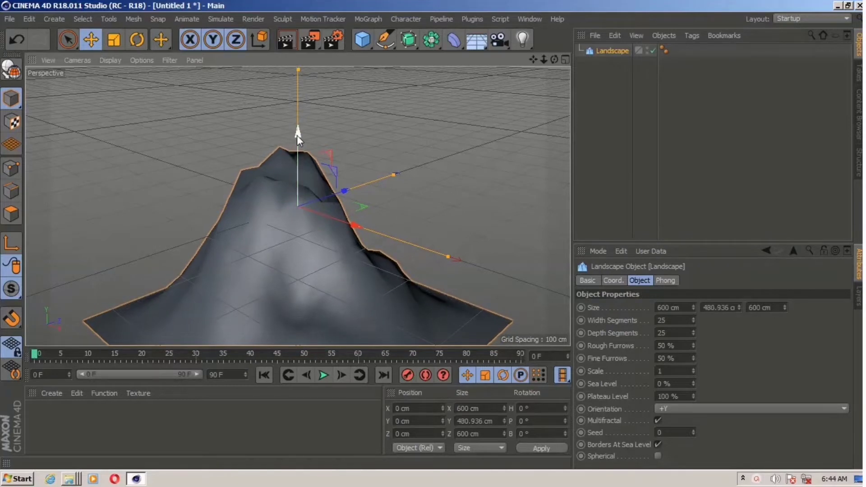
pyautogui.moveTo(297, 136); pyautogui.dragTo(433, 235)
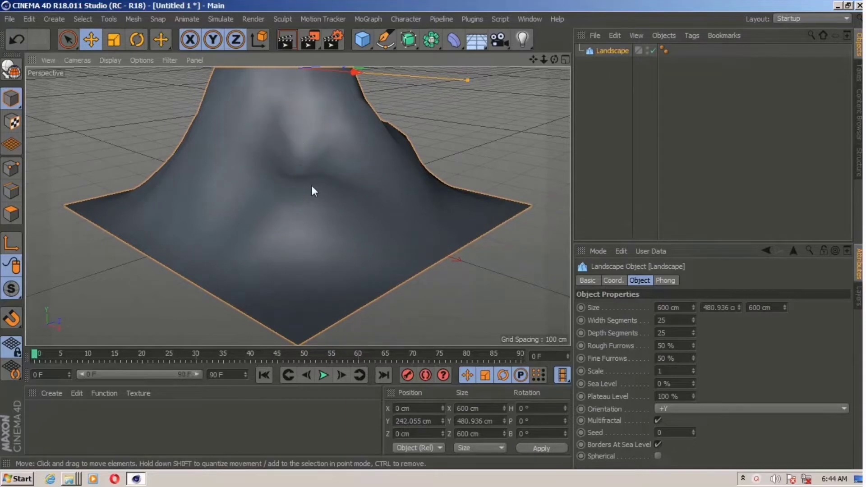
pyautogui.scroll(-4, 314, 175)
pyautogui.scroll(2, 306, 138)
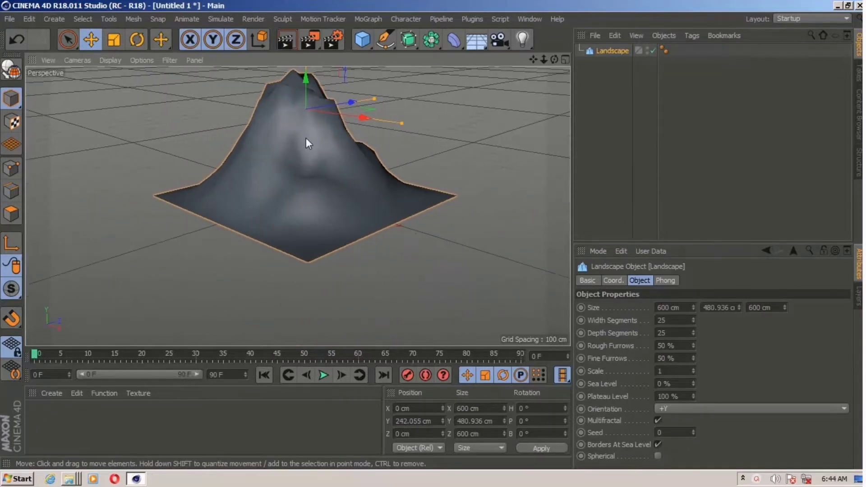
pyautogui.keyDown('alt'); pyautogui.moveTo(301, 135); pyautogui.dragTo(304, 170, button='middle'); pyautogui.keyUp('alt')
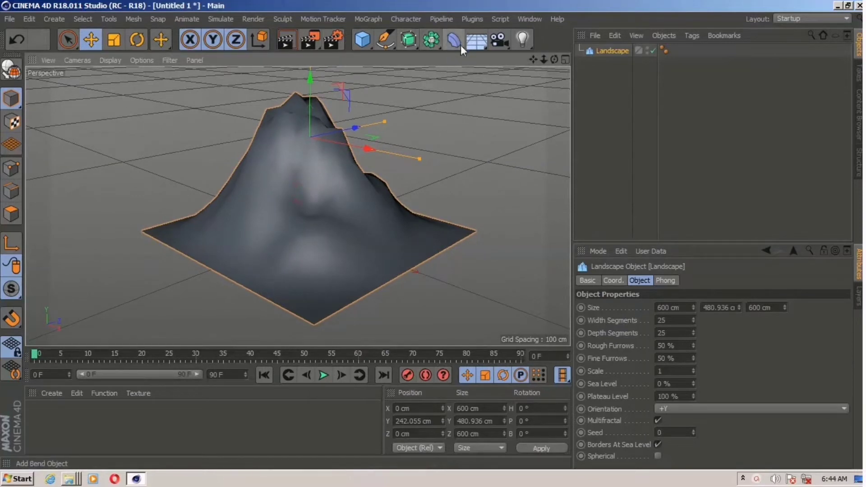
# Add a Displacer deformer and delete the Phong tag from the landscape.
pyautogui.click(369, 47)
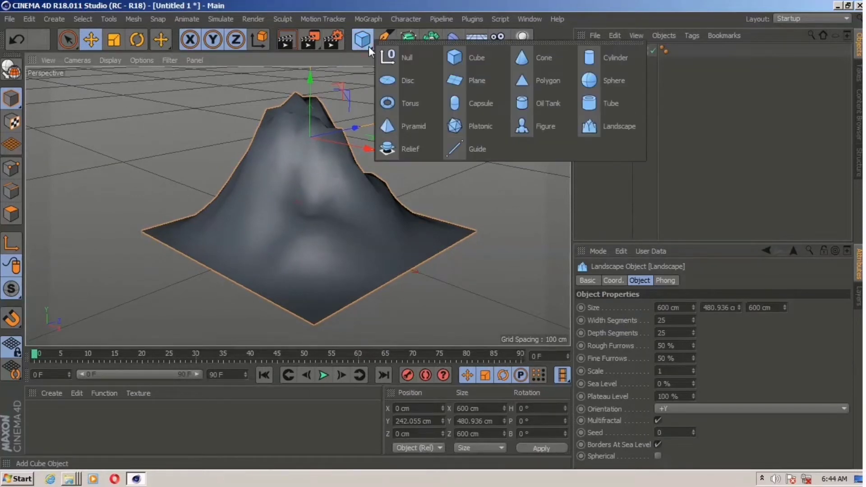
pyautogui.click(414, 5)
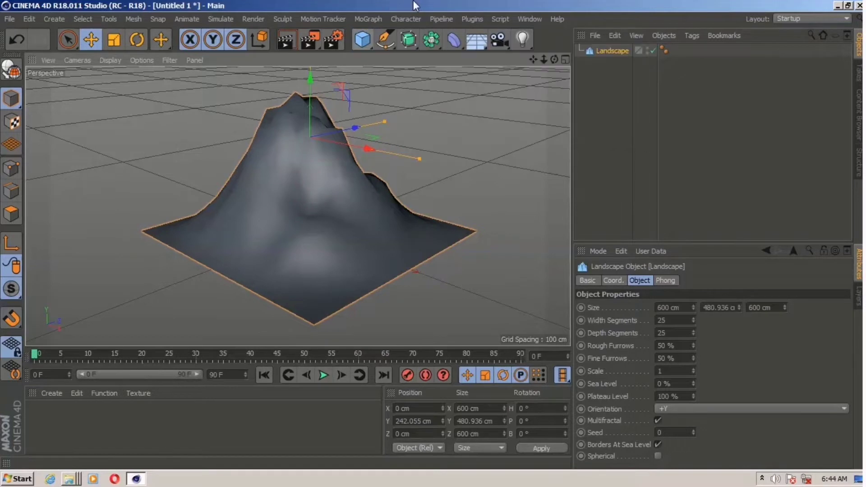
pyautogui.click(414, 47)
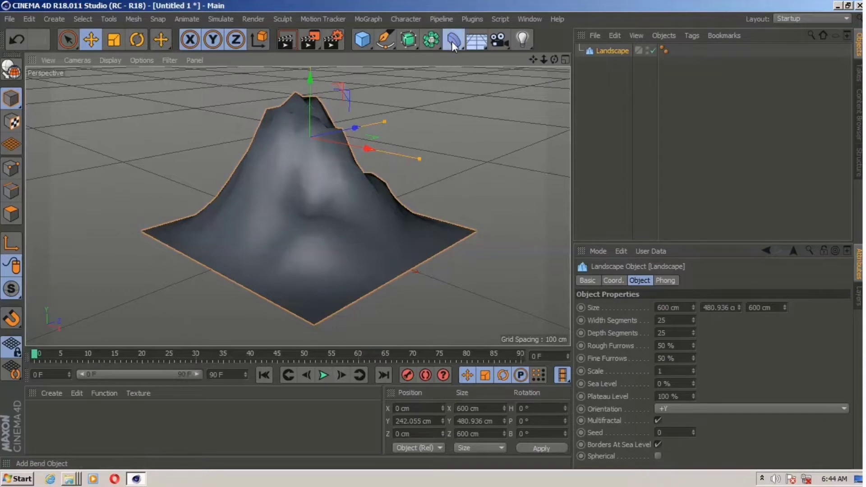
pyautogui.click(452, 42)
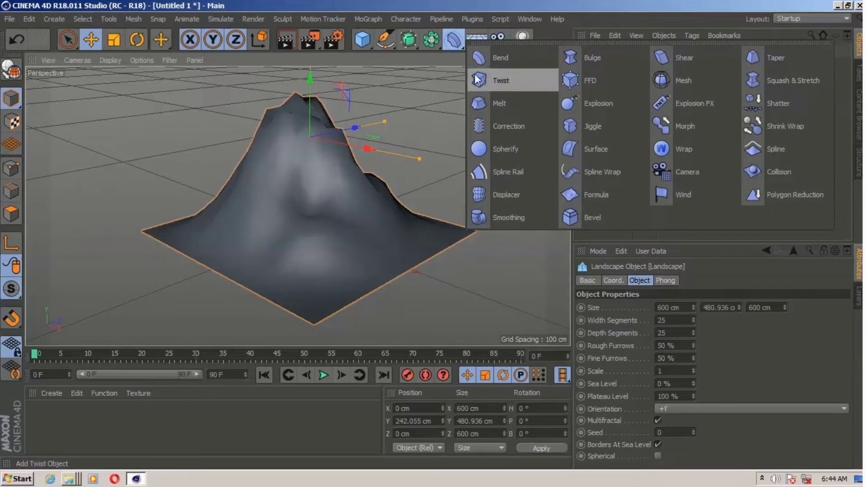
pyautogui.click(525, 193)
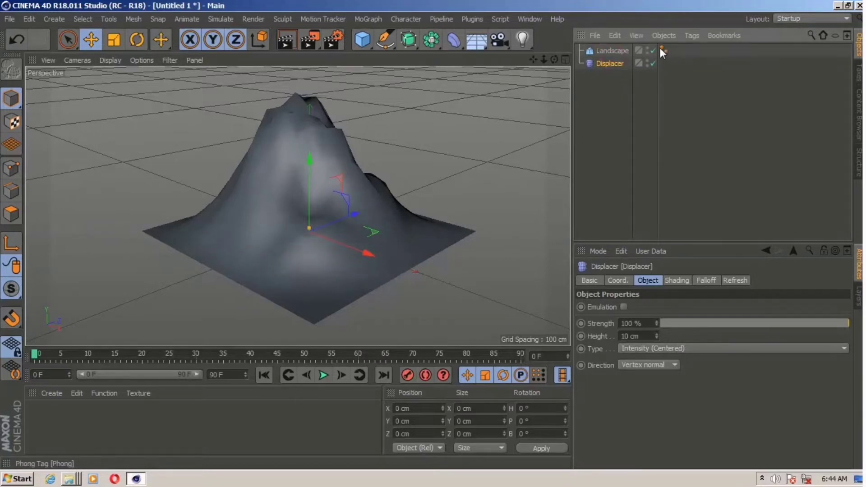
pyautogui.click(662, 49)
pyautogui.press('Delete')
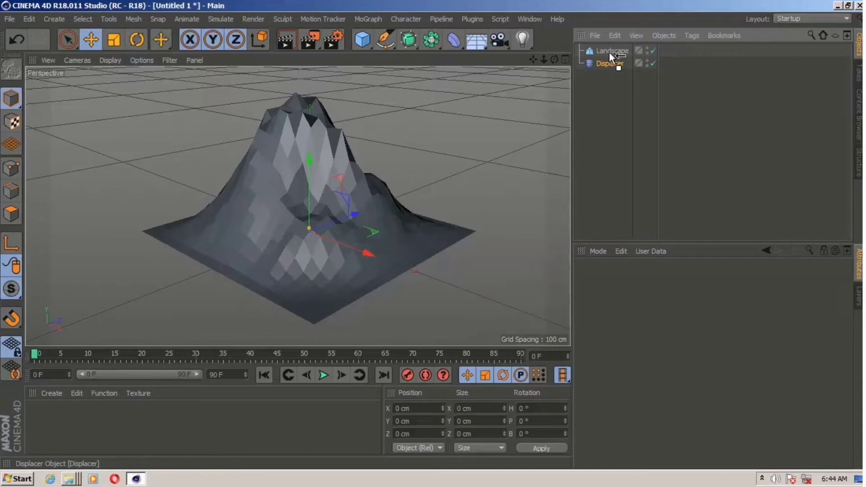
# Assign a Noise shader to the Displacer, leaving its shading channel on Custom Shader.
pyautogui.moveTo(609, 53); pyautogui.dragTo(611, 57)
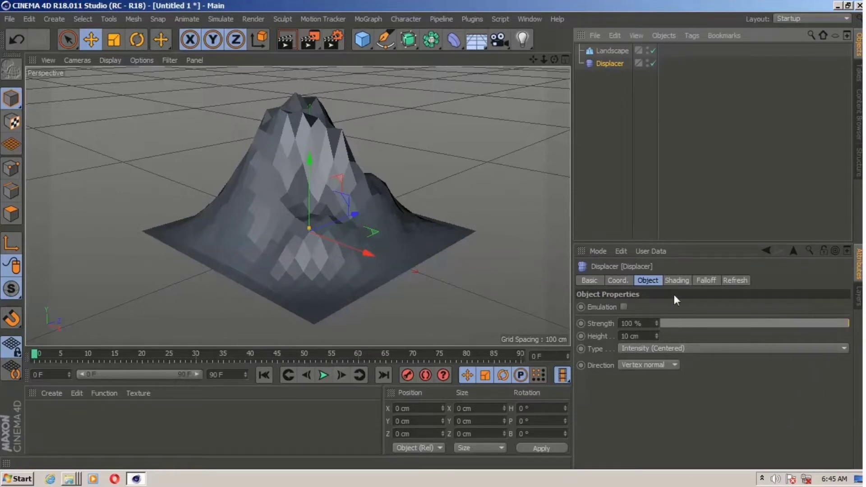
pyautogui.click(676, 280)
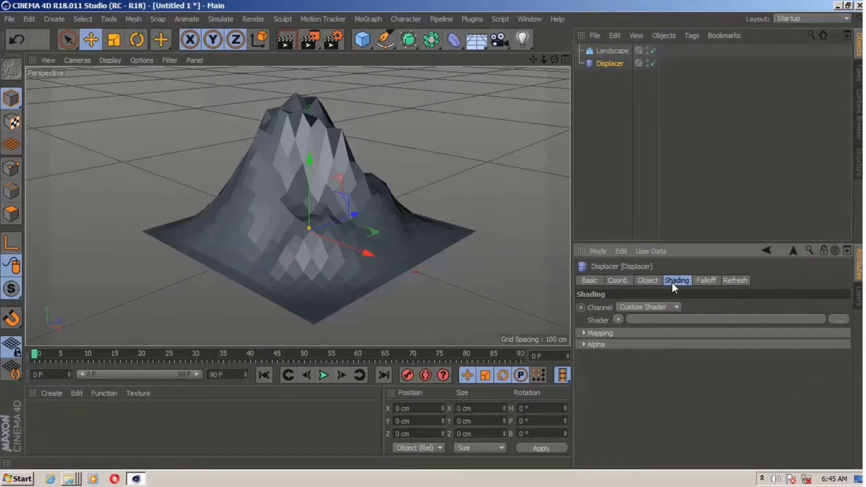
pyautogui.click(649, 307)
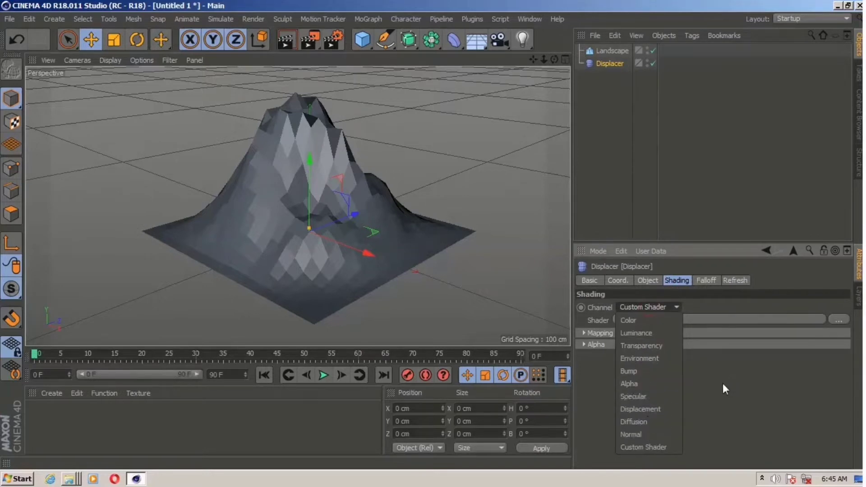
pyautogui.click(714, 369)
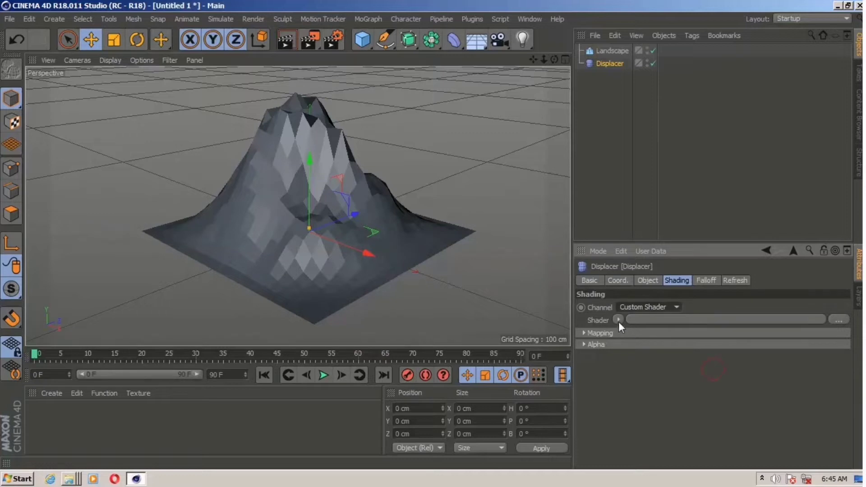
pyautogui.click(619, 321)
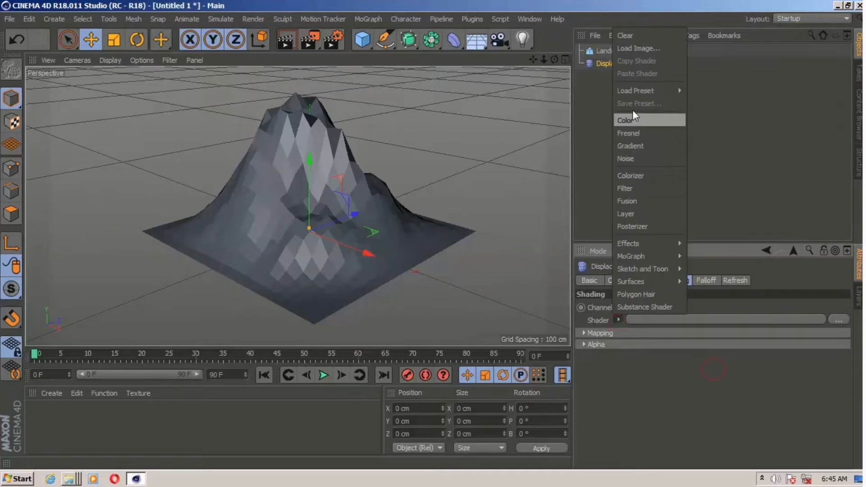
pyautogui.click(636, 159)
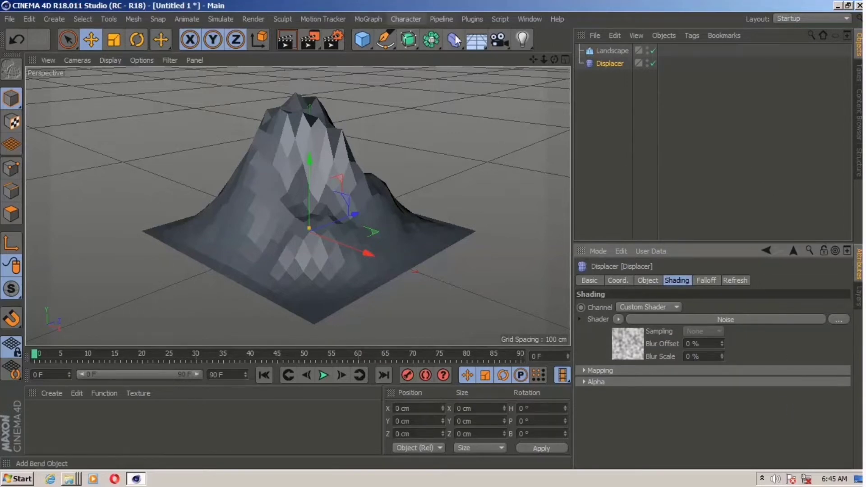
# Add a Polygon Reduction deformer, place it between the Landscape and the Displacer, and set its reduction strength to 40%.
pyautogui.click(414, 46)
pyautogui.click(455, 36)
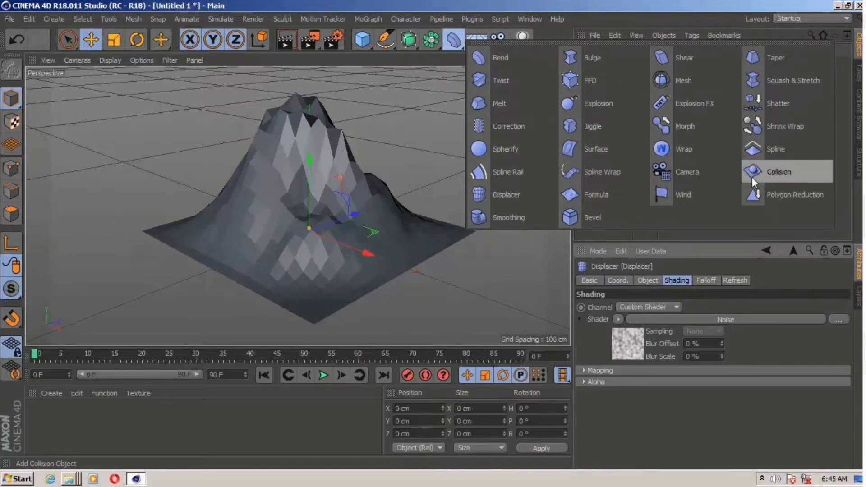
pyautogui.click(758, 194)
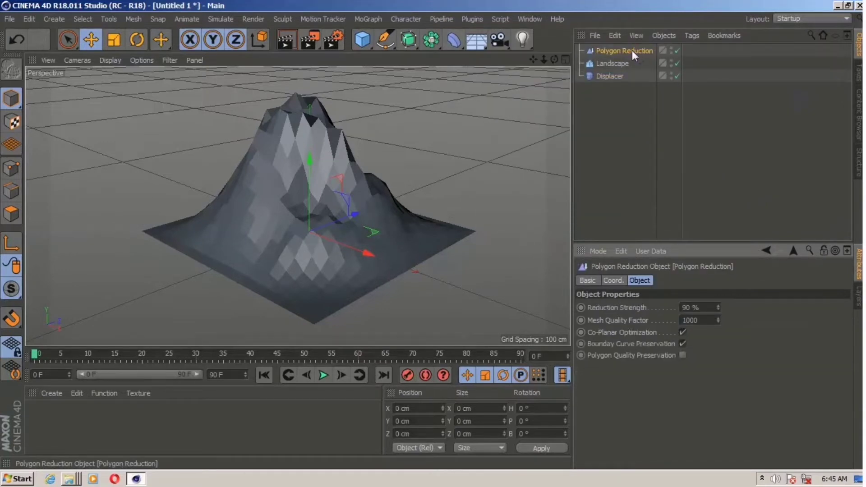
pyautogui.moveTo(632, 50); pyautogui.dragTo(633, 73)
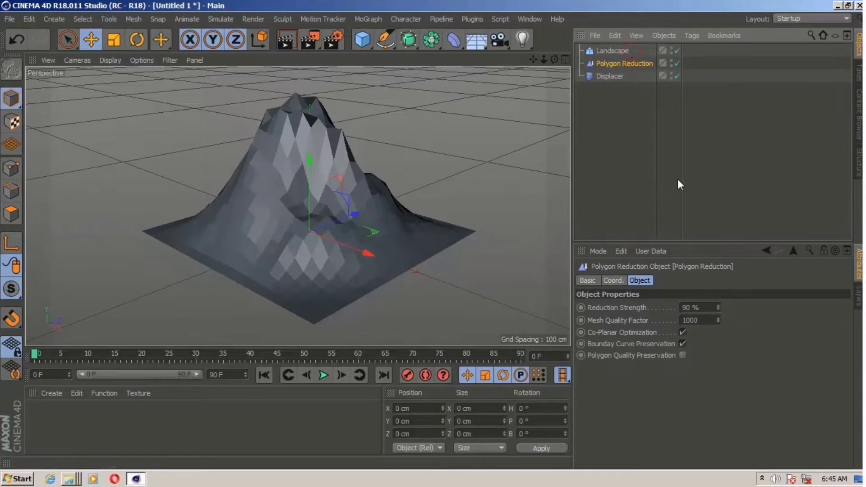
pyautogui.doubleClick(687, 308)
pyautogui.write('40')
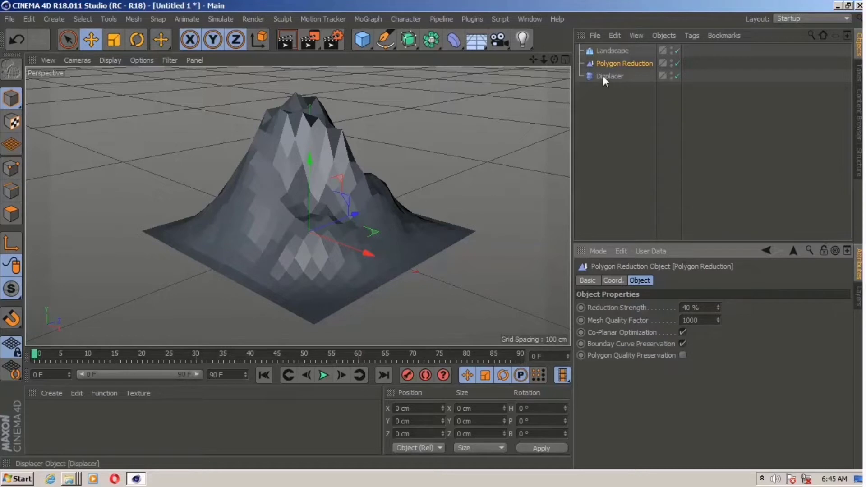
# Nest the Polygon Reduction and Displacer under the Landscape, with the hidden Polygon Reduction ordered above the Displacer.
pyautogui.click(672, 62)
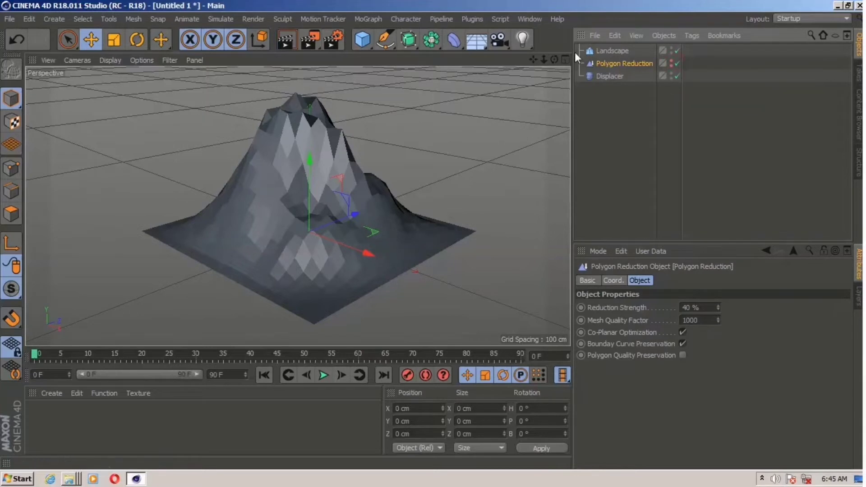
pyautogui.moveTo(610, 50); pyautogui.dragTo(618, 55)
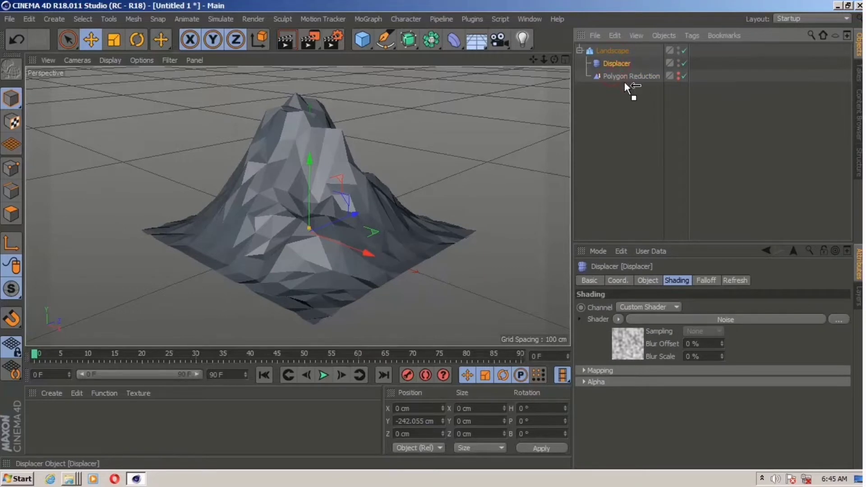
pyautogui.moveTo(627, 76); pyautogui.dragTo(627, 77)
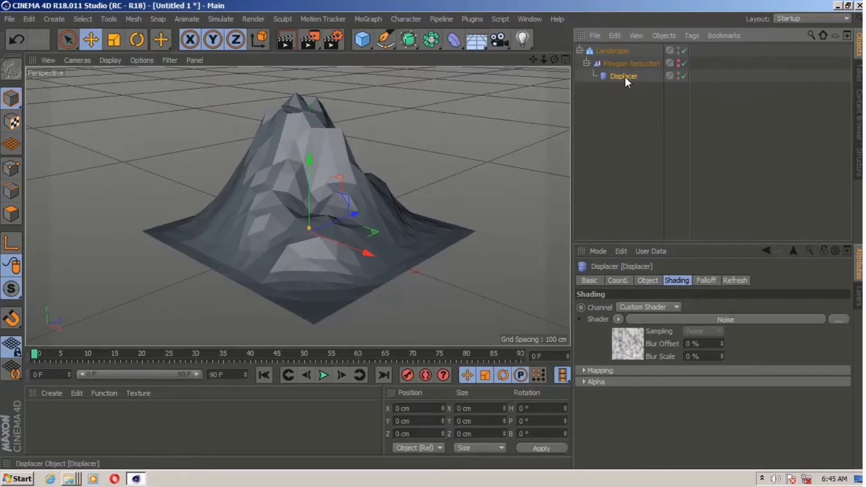
pyautogui.hotkey('ctrl', 'z')
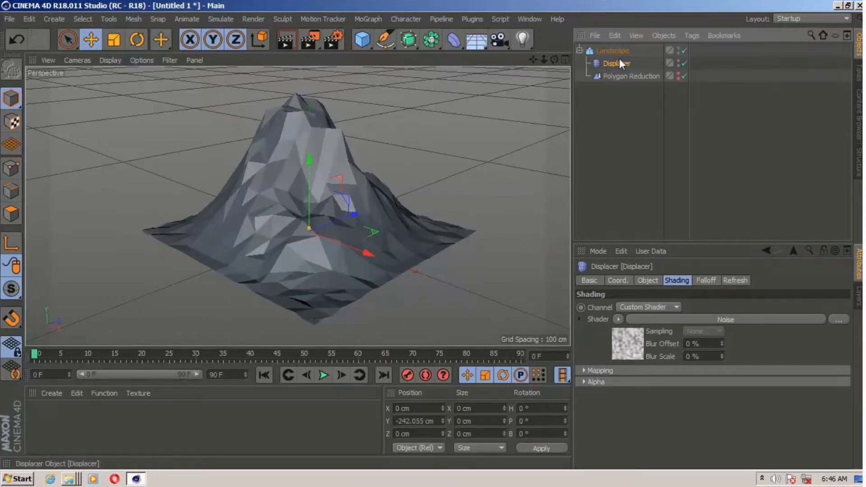
pyautogui.moveTo(616, 54); pyautogui.dragTo(617, 55)
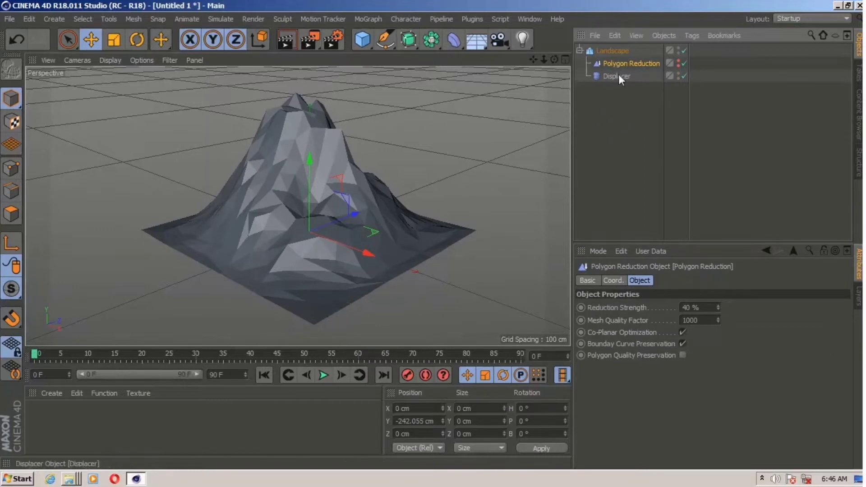
# Switch the Polygon Reduction deformer off and on to compare the mesh, and set its reduction strength to 39%.
pyautogui.click(682, 64)
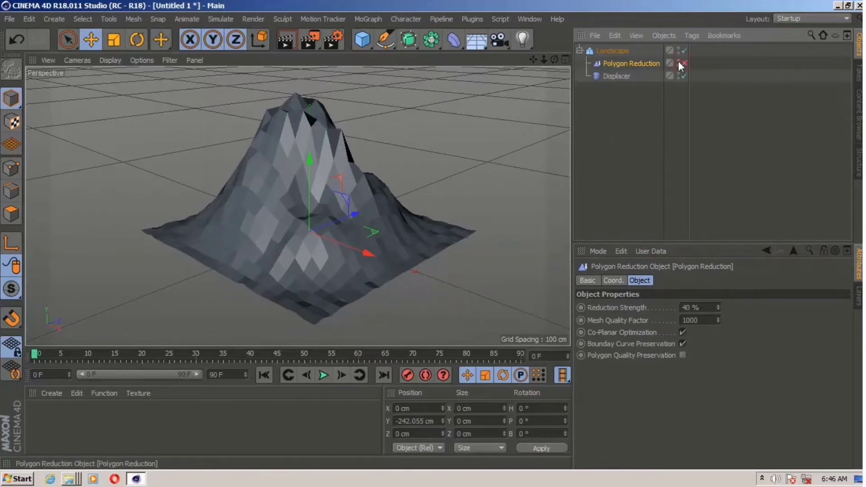
pyautogui.click(683, 63)
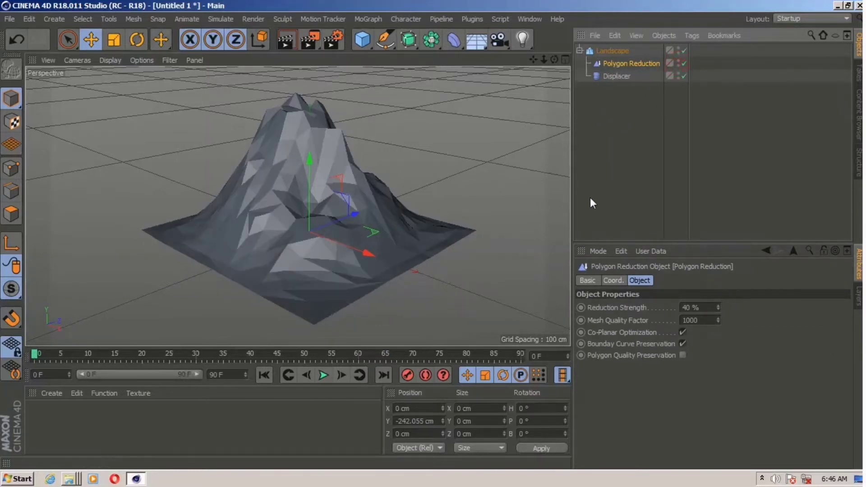
pyautogui.click(717, 309)
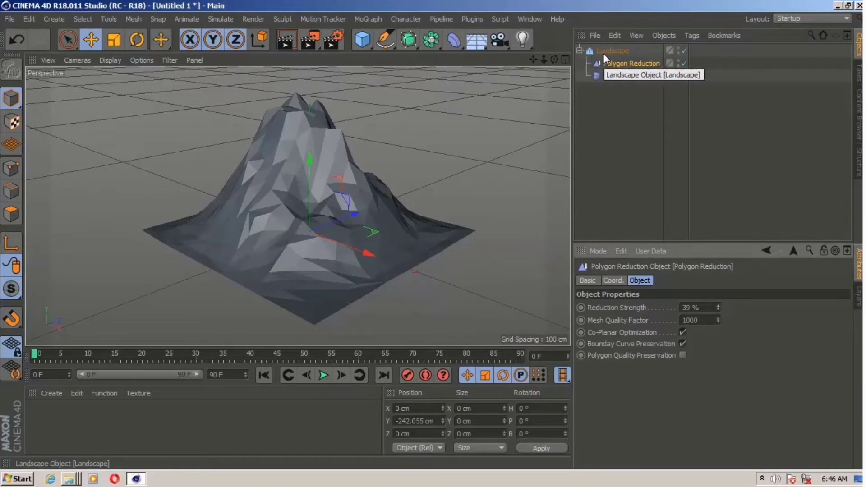
# Make the Landscape editable as a polygon object and duplicate it in place.
pyautogui.click(579, 50)
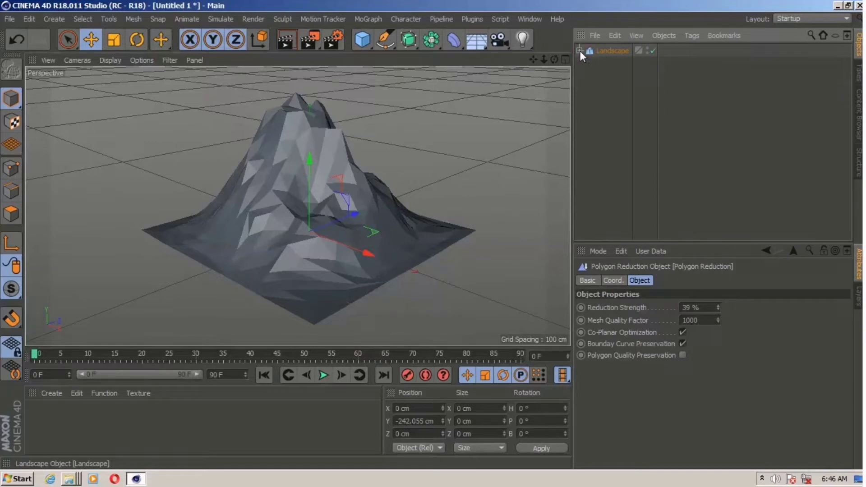
pyautogui.click(580, 51)
pyautogui.click(607, 52)
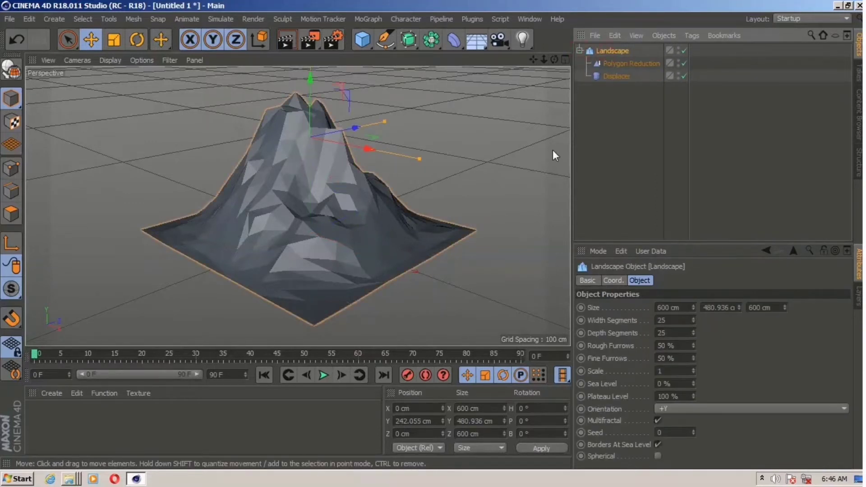
pyautogui.press('c')
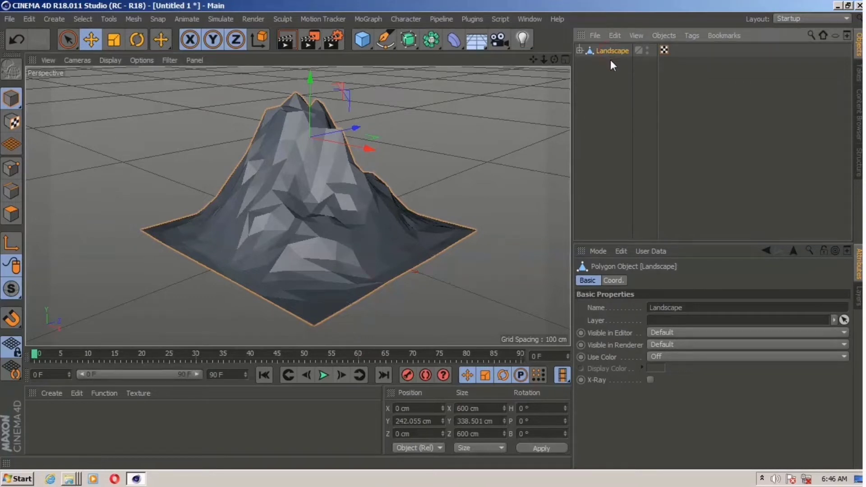
pyautogui.hotkey('ctrl', 'v')
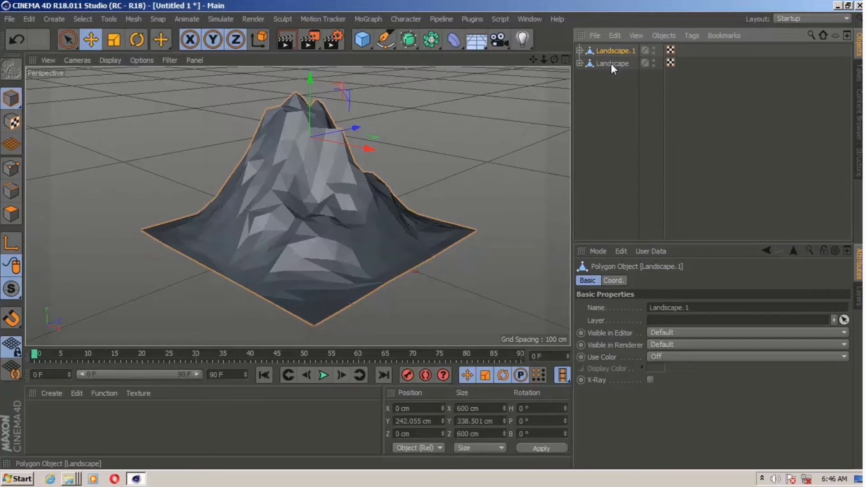
# In polygon mode, select the polygons around the base of the duplicated landscape with Live Selection and delete them.
pyautogui.click(16, 210)
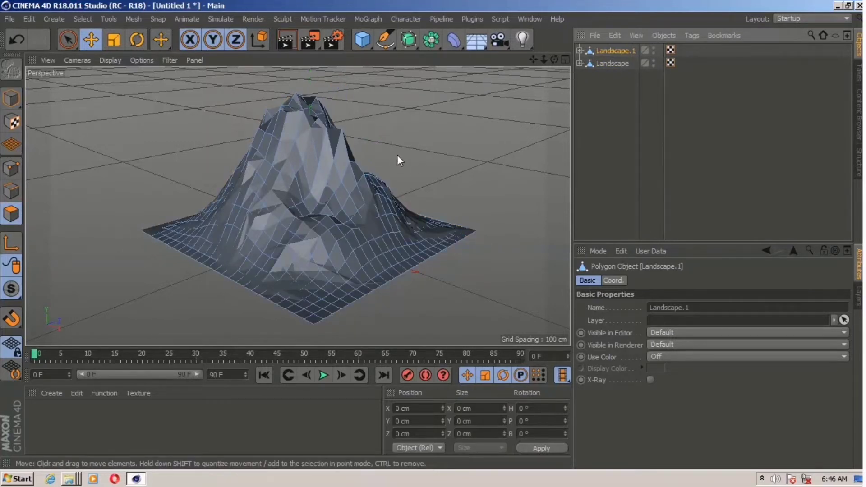
pyautogui.keyDown('alt'); pyautogui.moveTo(399, 156); pyautogui.dragTo(415, 242); pyautogui.keyUp('alt')
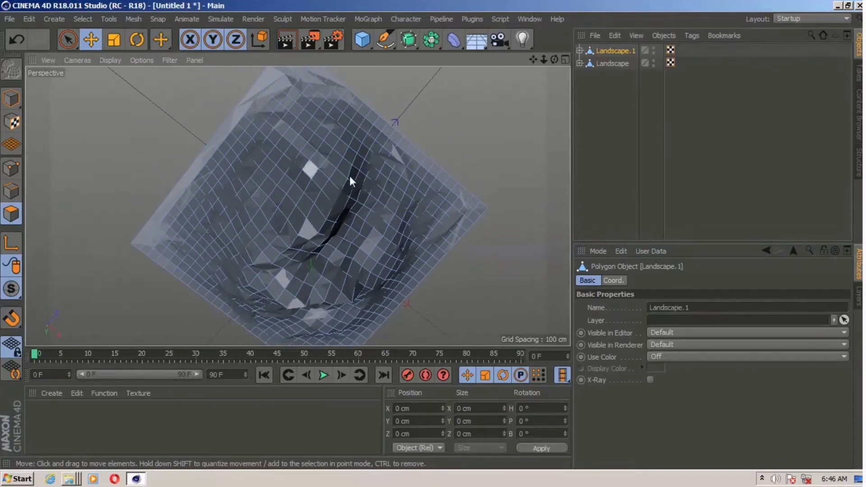
pyautogui.click(69, 41)
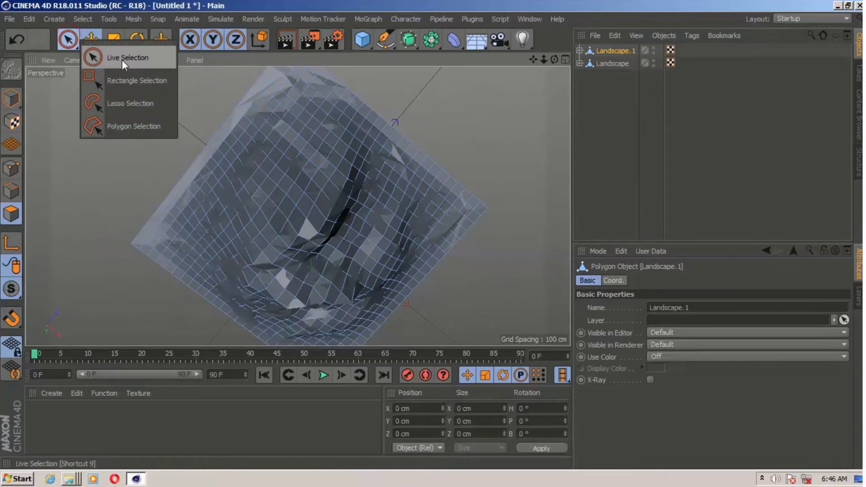
pyautogui.click(123, 59)
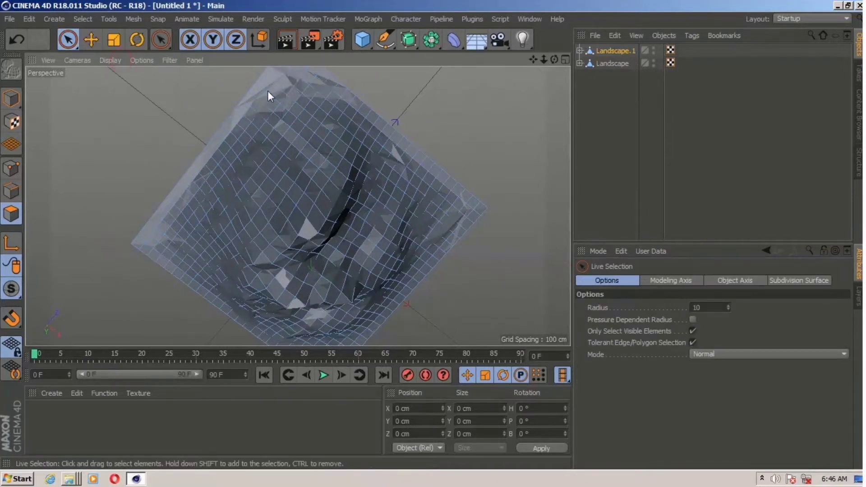
pyautogui.moveTo(267, 91); pyautogui.dragTo(247, 121)
pyautogui.click(301, 137)
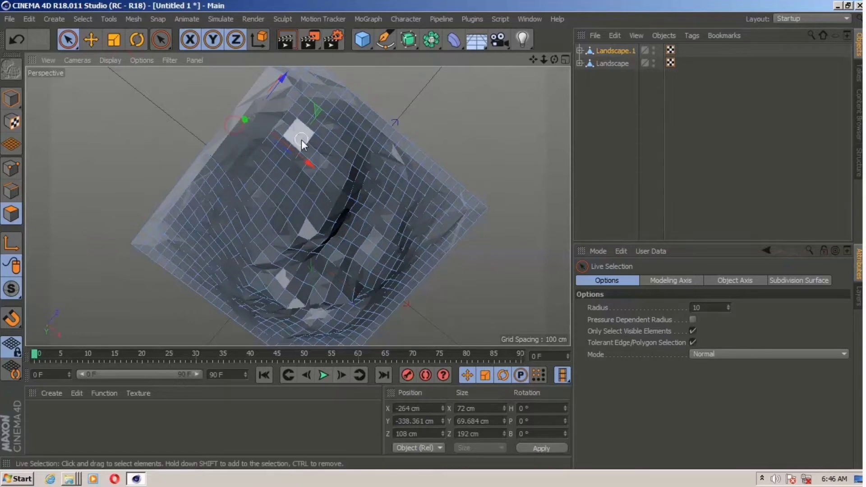
pyautogui.hotkey('ctrl', 'z')
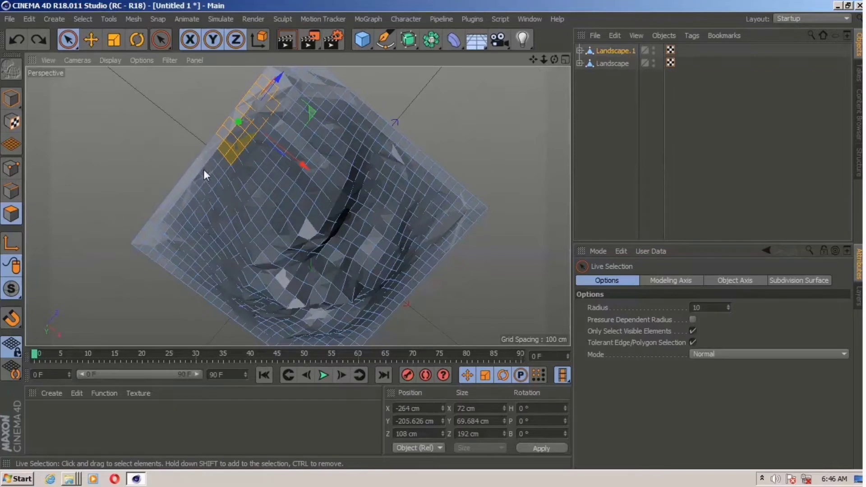
pyautogui.keyDown('shift'); pyautogui.moveTo(203, 169); pyautogui.dragTo(242, 122); pyautogui.keyUp('shift')
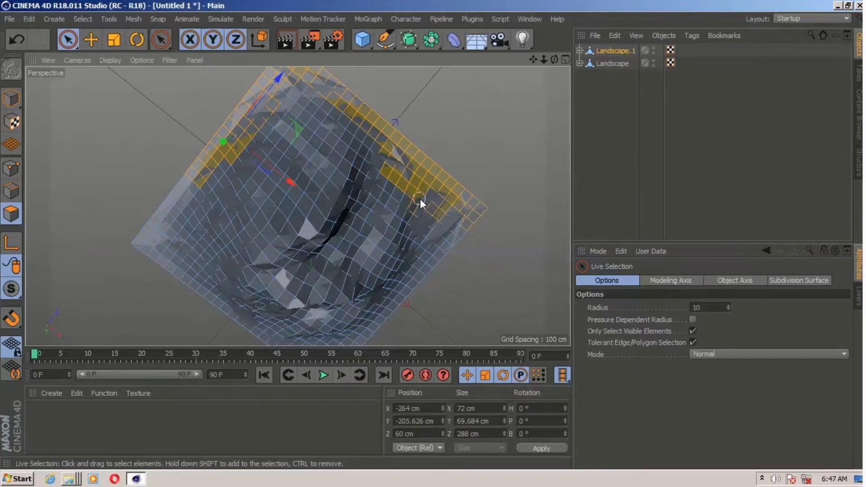
pyautogui.keyDown('shift'); pyautogui.moveTo(433, 231); pyautogui.dragTo(421, 263); pyautogui.keyUp('shift')
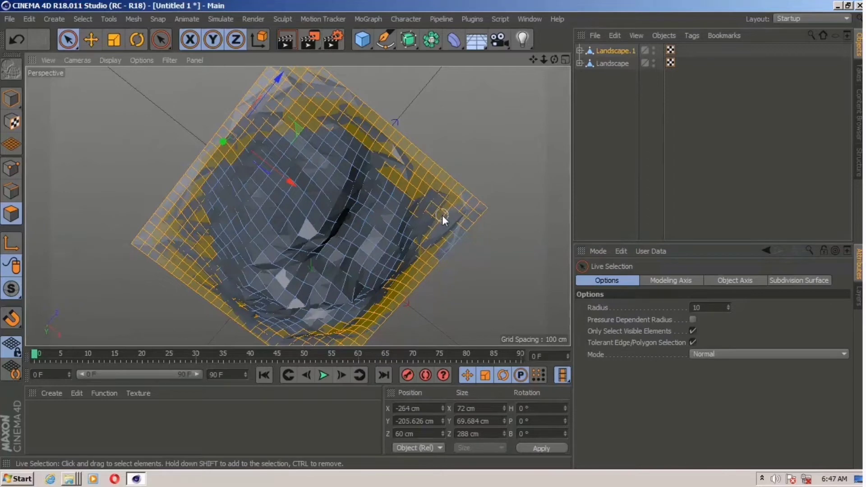
pyautogui.click(442, 247)
pyautogui.keyDown('alt'); pyautogui.moveTo(464, 296); pyautogui.dragTo(501, 170); pyautogui.keyUp('alt')
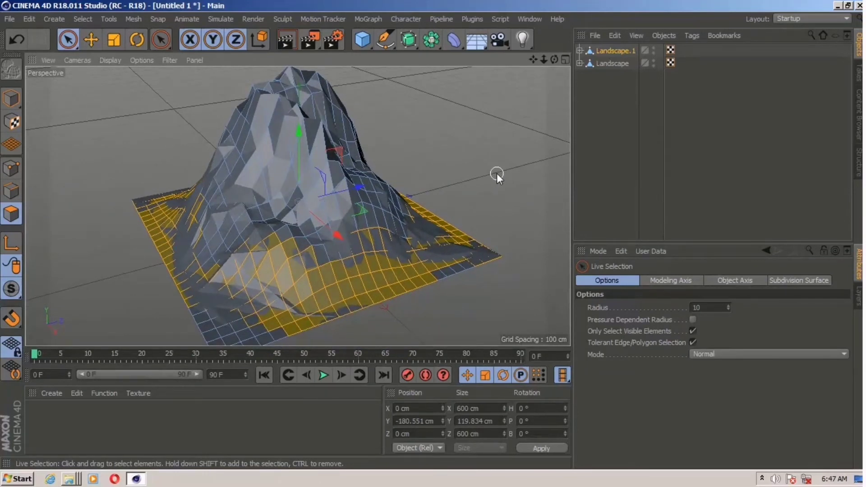
pyautogui.click(496, 174)
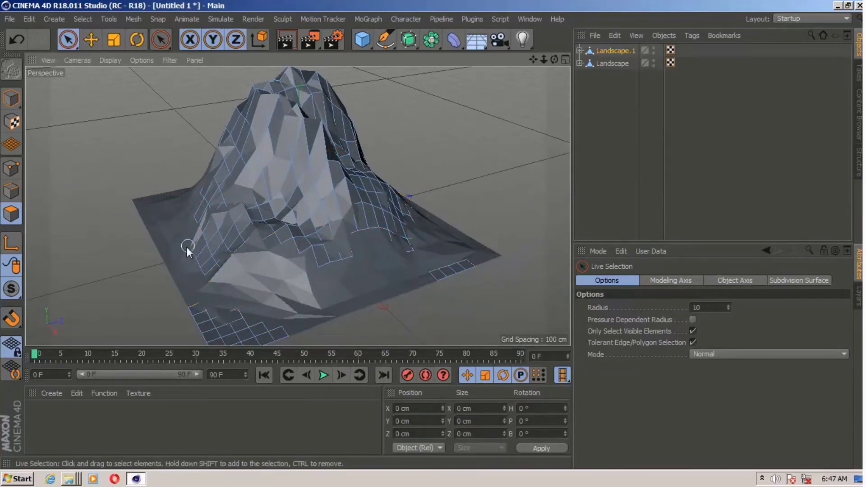
# Delete the leftover polygon patches at the front corner and along the side edge of the duplicated landscape.
pyautogui.moveTo(195, 309); pyautogui.dragTo(230, 333)
pyautogui.moveTo(290, 334); pyautogui.dragTo(246, 324)
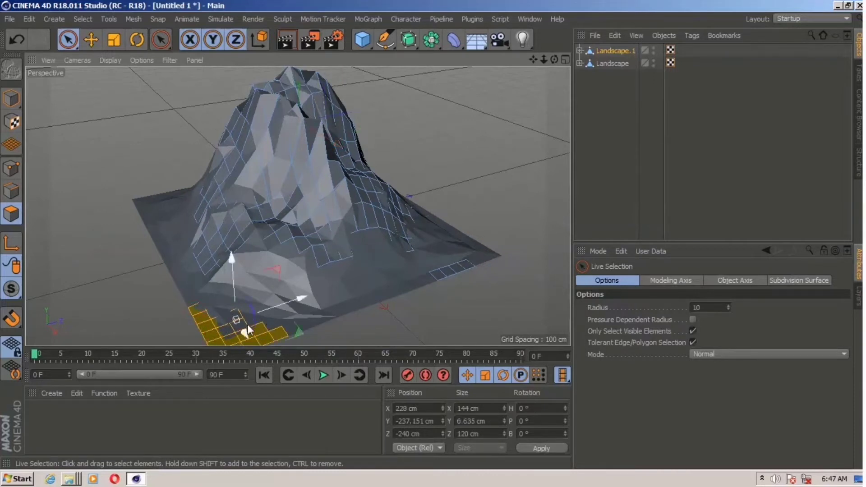
pyautogui.hotkey('ctrl', 'shift', 'a')
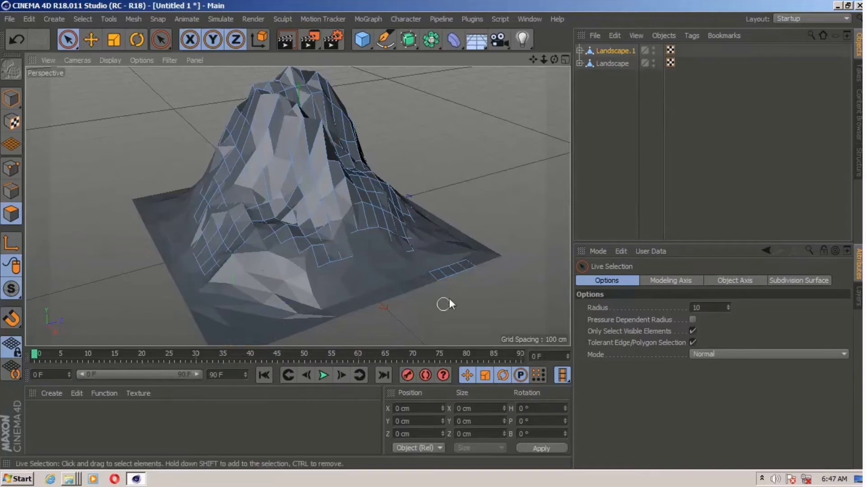
pyautogui.moveTo(432, 276); pyautogui.dragTo(433, 275)
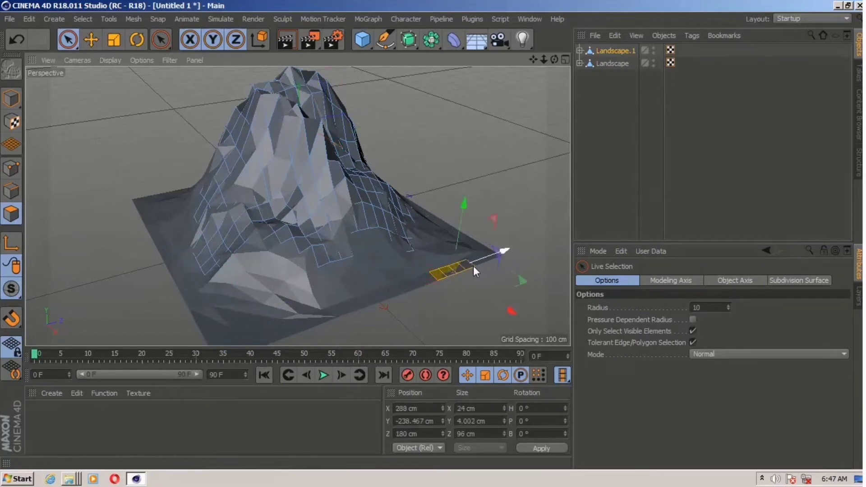
pyautogui.hotkey('ctrl', 'shift', 'a')
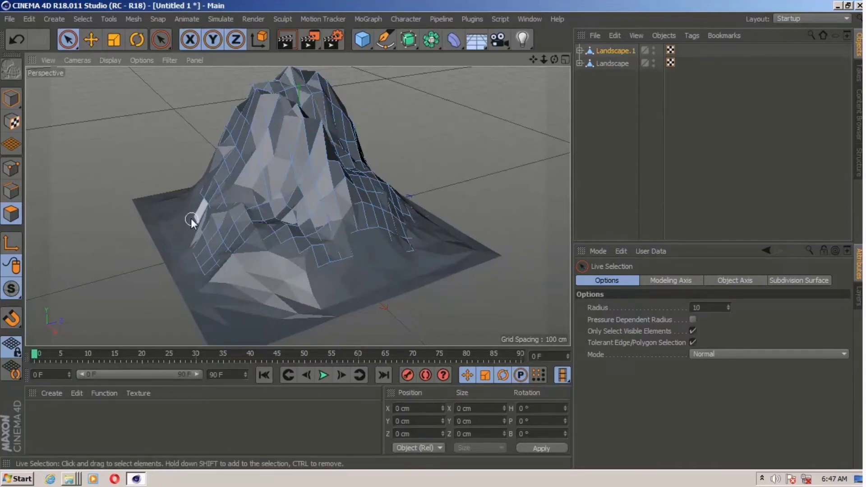
# Select the lowest polygons along the front slopes of the duplicated landscape and delete them to raise the cap's rim.
pyautogui.moveTo(194, 210)
pyautogui.mouseDown()
pyautogui.moveTo(232, 235)
pyautogui.moveTo(271, 221)
pyautogui.moveTo(271, 236)
pyautogui.mouseUp()
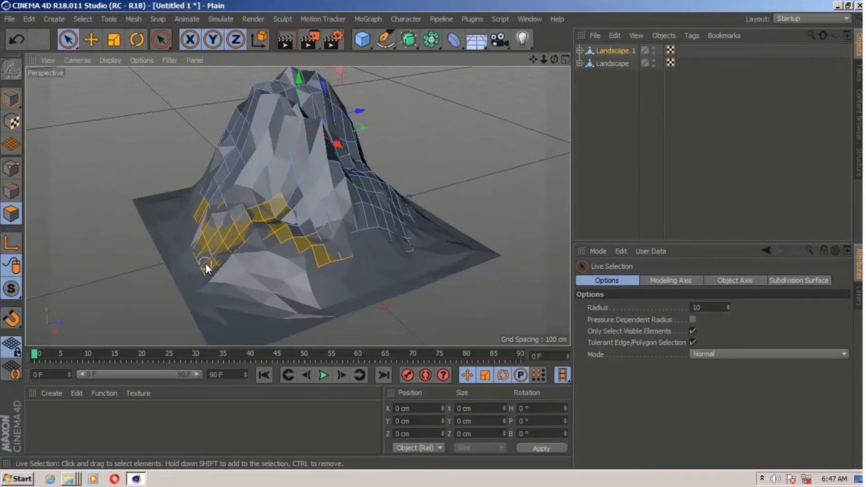
pyautogui.moveTo(206, 264)
pyautogui.mouseDown()
pyautogui.moveTo(314, 259)
pyautogui.moveTo(330, 232)
pyautogui.mouseUp()
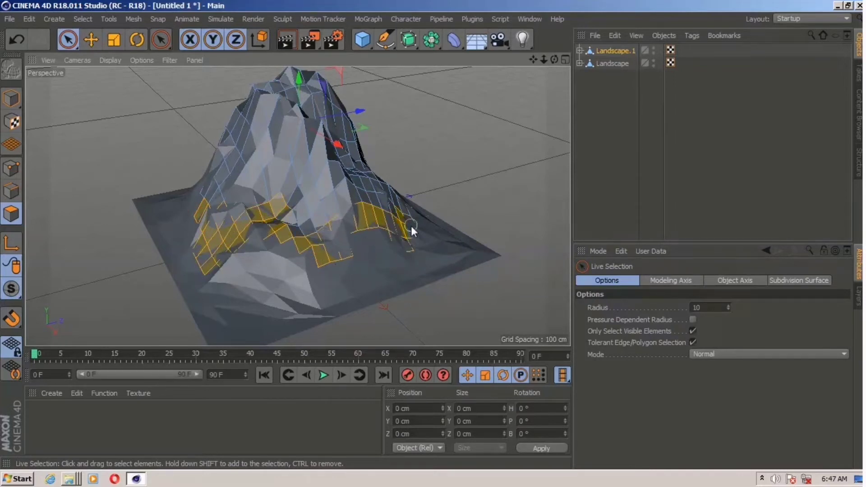
pyautogui.click(501, 233)
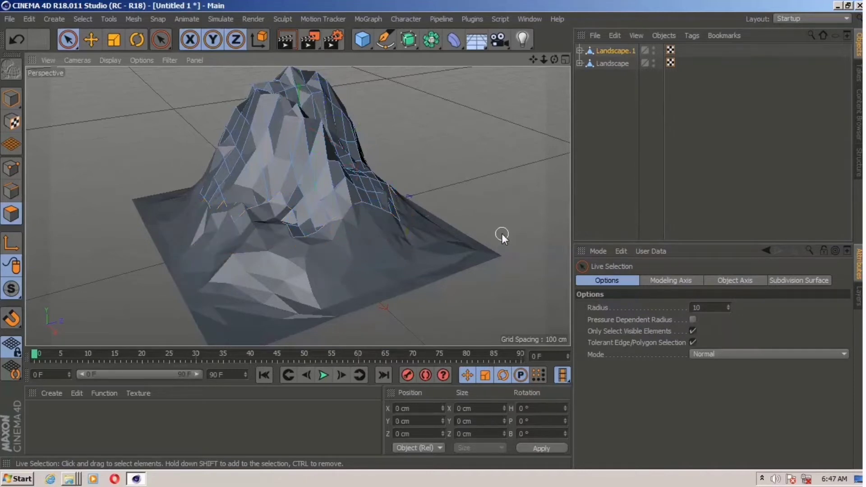
# Extrude the remaining polygons of the duplicated landscape by about 10.8 cm to thicken the mountain cap.
pyautogui.click(610, 50)
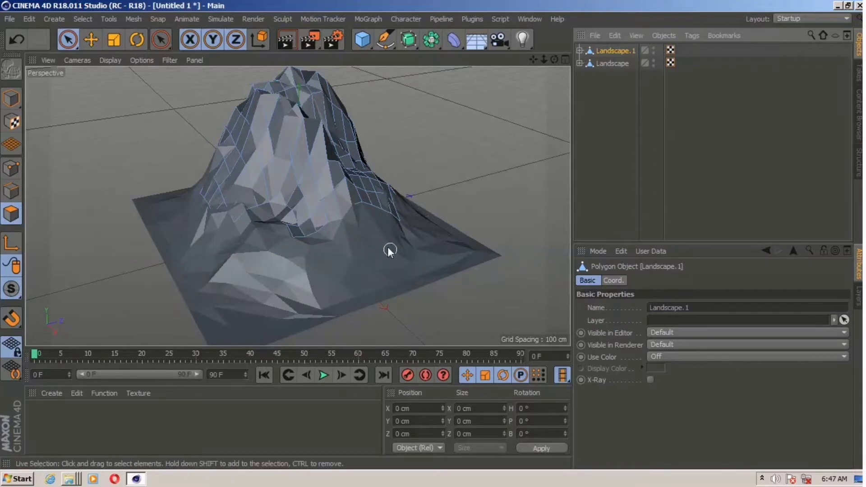
pyautogui.rightClick(345, 149)
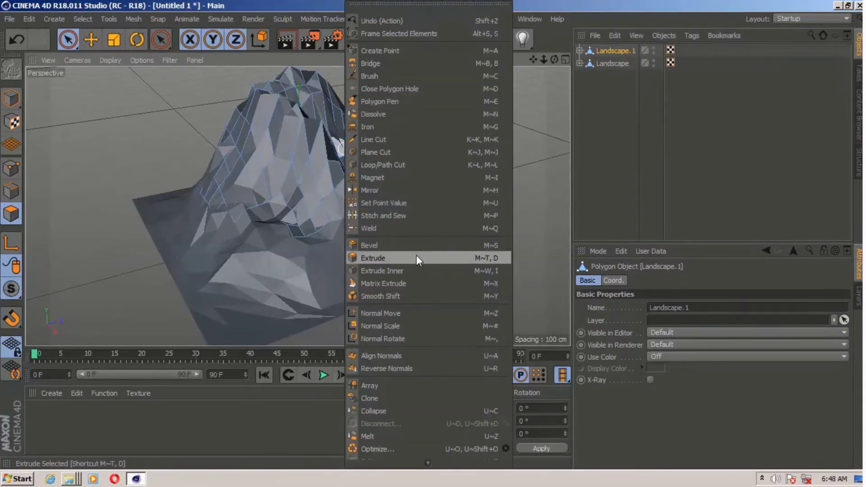
pyautogui.click(415, 257)
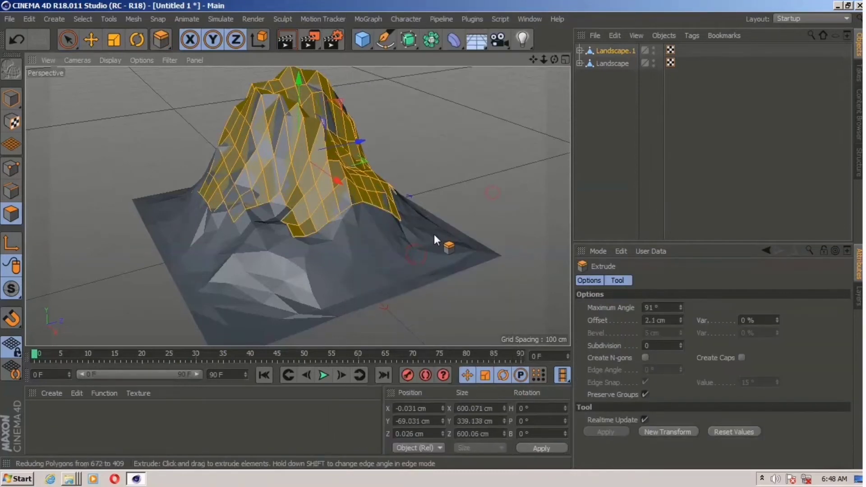
pyautogui.moveTo(434, 234)
pyautogui.mouseDown()
pyautogui.moveTo(454, 223)
pyautogui.moveTo(448, 238)
pyautogui.mouseUp()
pyautogui.scroll(-3, 449, 239)
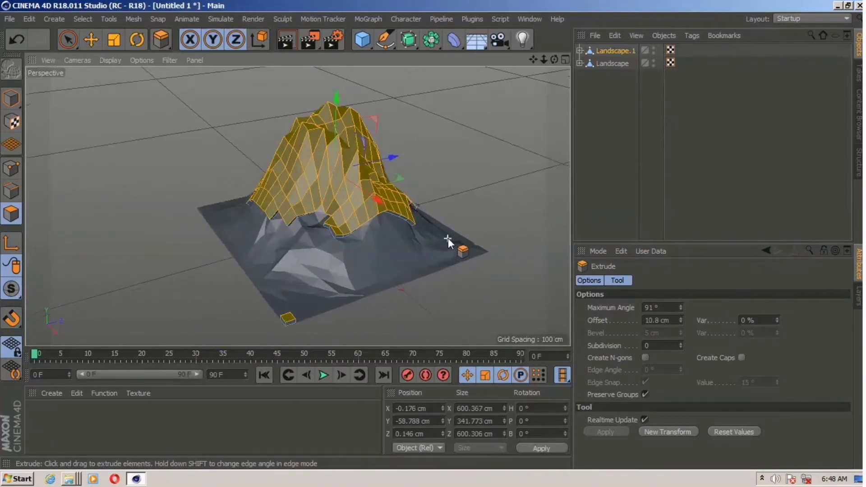
pyautogui.scroll(2, 442, 244)
pyautogui.keyDown('alt'); pyautogui.moveTo(420, 276); pyautogui.dragTo(420, 272, button='middle'); pyautogui.keyUp('alt')
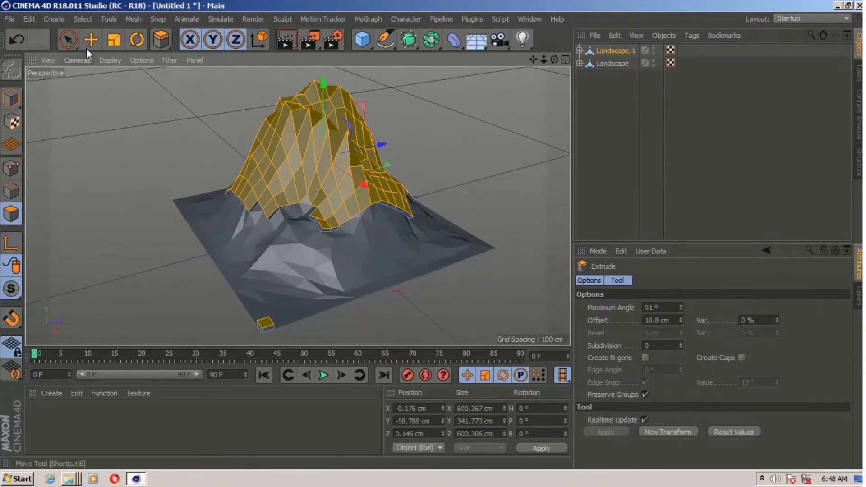
# Select the stray extruded block at the base's front corner with Live Selection and delete all its polygons.
pyautogui.click(68, 39)
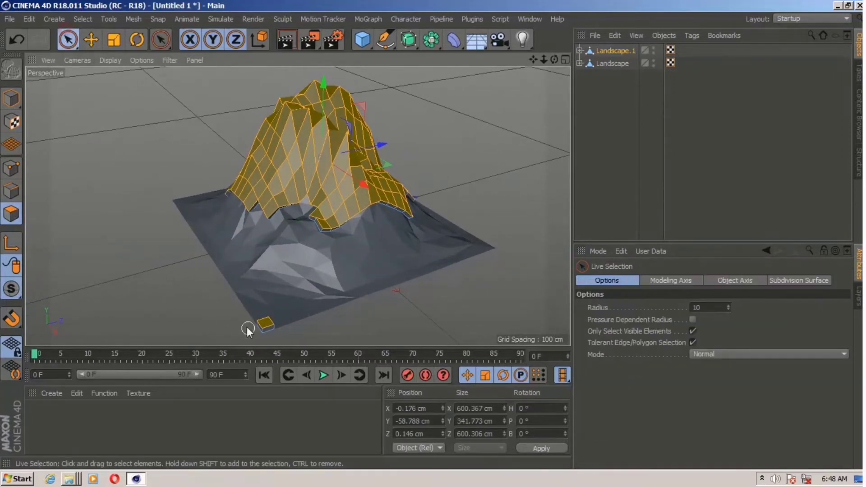
pyautogui.click(263, 325)
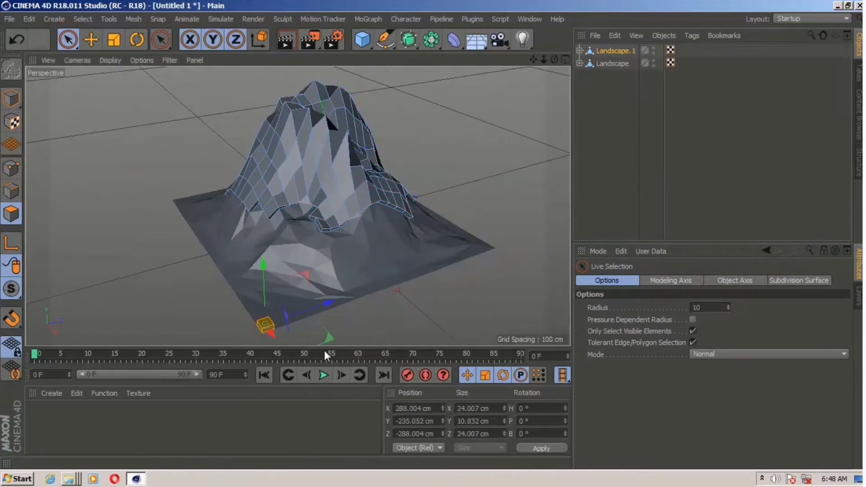
pyautogui.click(261, 318)
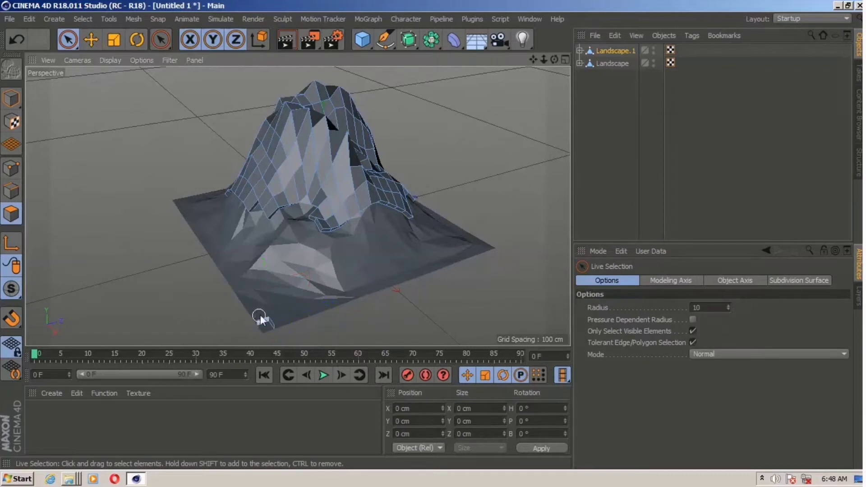
pyautogui.moveTo(266, 324); pyautogui.dragTo(321, 325)
pyautogui.keyDown('alt'); pyautogui.moveTo(409, 249); pyautogui.dragTo(413, 230); pyautogui.keyUp('alt')
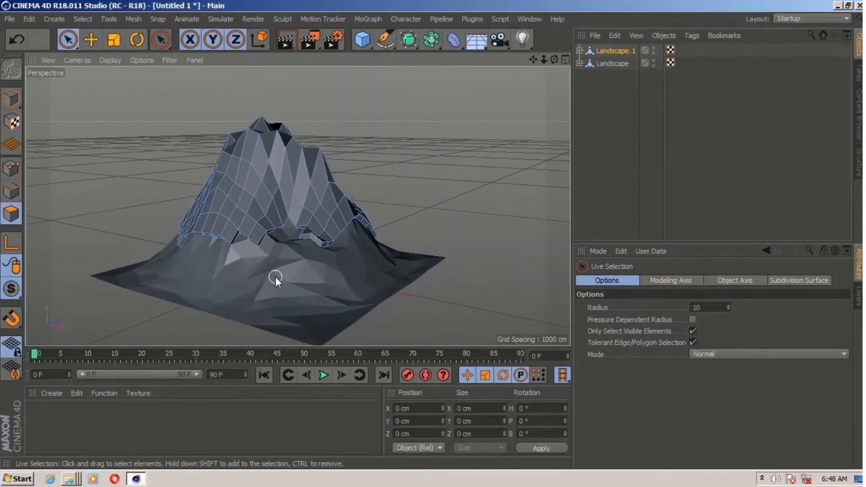
pyautogui.keyDown('alt'); pyautogui.moveTo(275, 277); pyautogui.dragTo(310, 320); pyautogui.keyUp('alt')
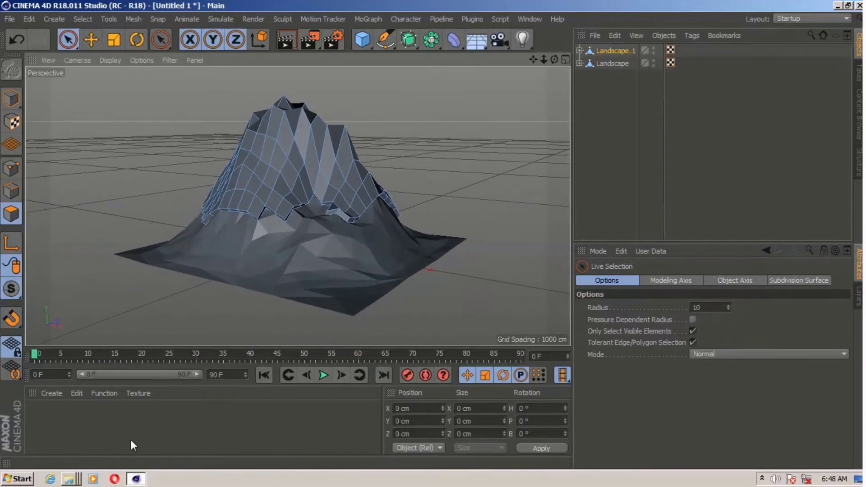
# Create a new material with reflectance turned off and set its color to hue 41° and saturation 53%.
pyautogui.click(90, 435)
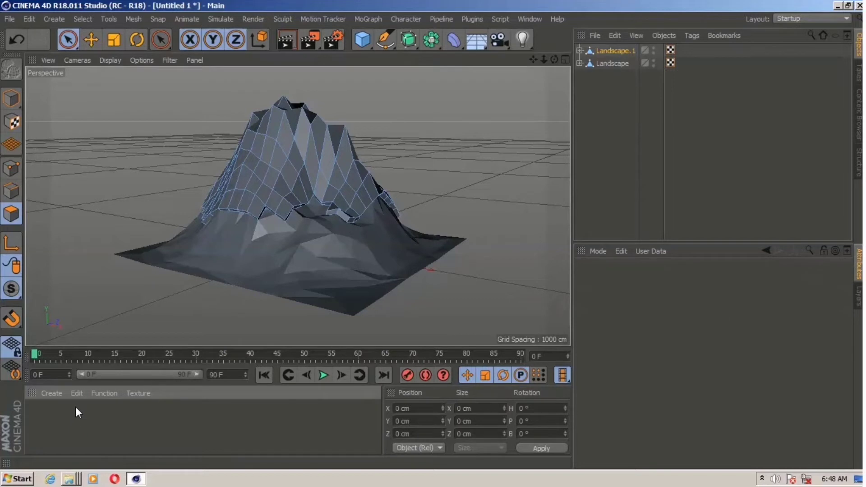
pyautogui.doubleClick(45, 422)
pyautogui.doubleClick(38, 416)
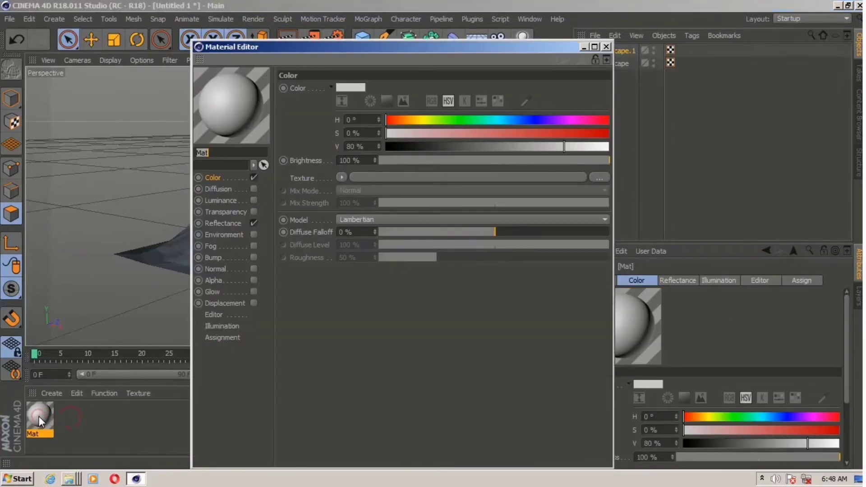
pyautogui.click(253, 223)
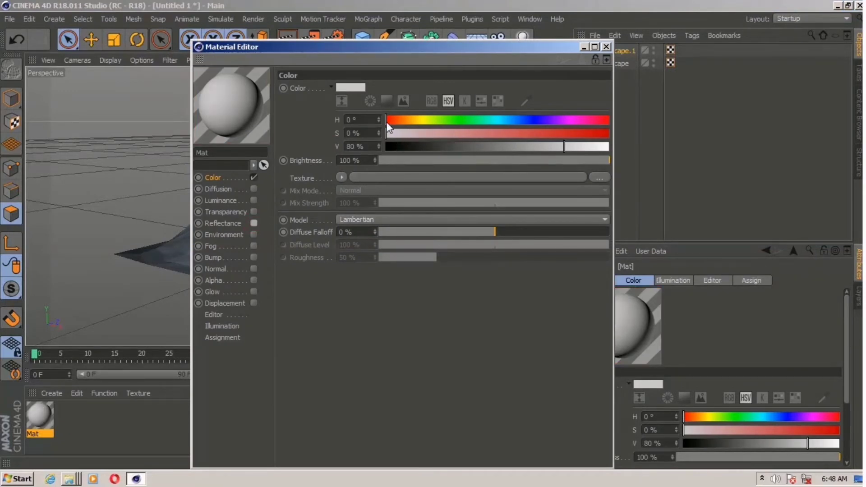
pyautogui.moveTo(386, 121)
pyautogui.mouseDown()
pyautogui.moveTo(411, 121)
pyautogui.moveTo(420, 134)
pyautogui.moveTo(504, 134)
pyautogui.mouseUp()
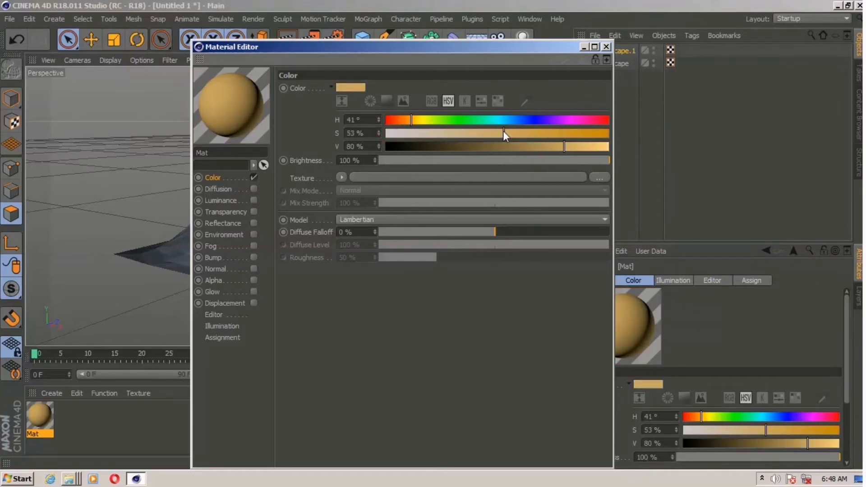
# Darken the brown material to saturation 39% and value 20%, and apply it to the original Landscape object.
pyautogui.moveTo(563, 146); pyautogui.dragTo(443, 146)
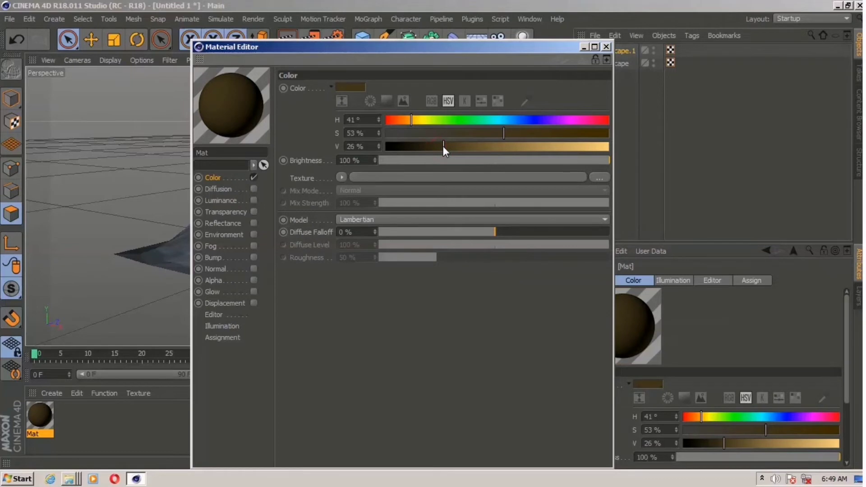
pyautogui.moveTo(448, 144); pyautogui.dragTo(430, 145)
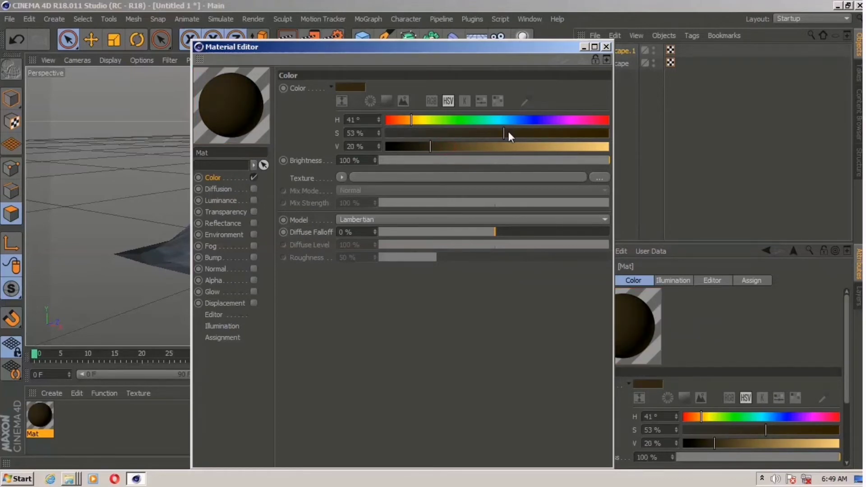
pyautogui.moveTo(508, 132); pyautogui.dragTo(473, 134)
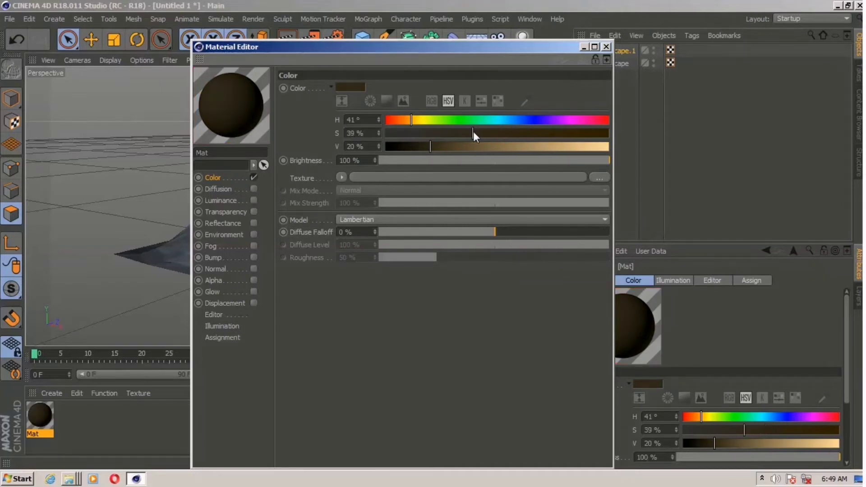
pyautogui.click(605, 46)
pyautogui.moveTo(40, 417); pyautogui.dragTo(617, 63)
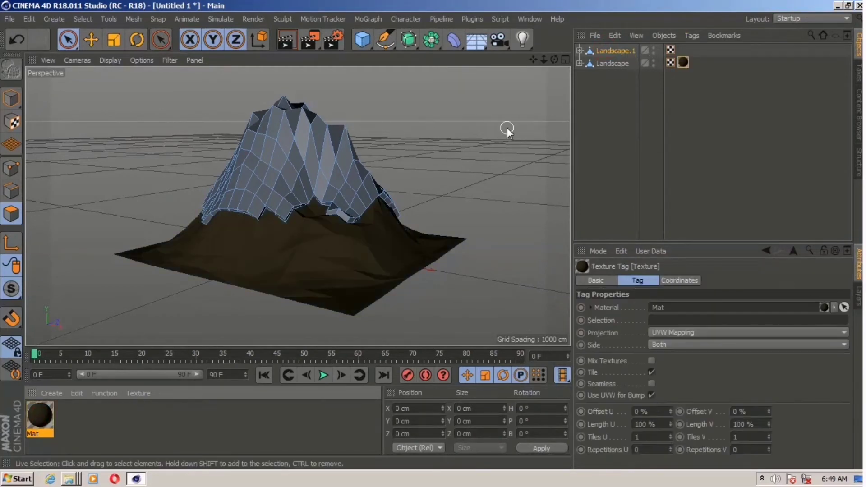
# Create a second material without reflectance, set its color to saturation 16% and value 83%, and apply it to Landscape.1.
pyautogui.doubleClick(96, 420)
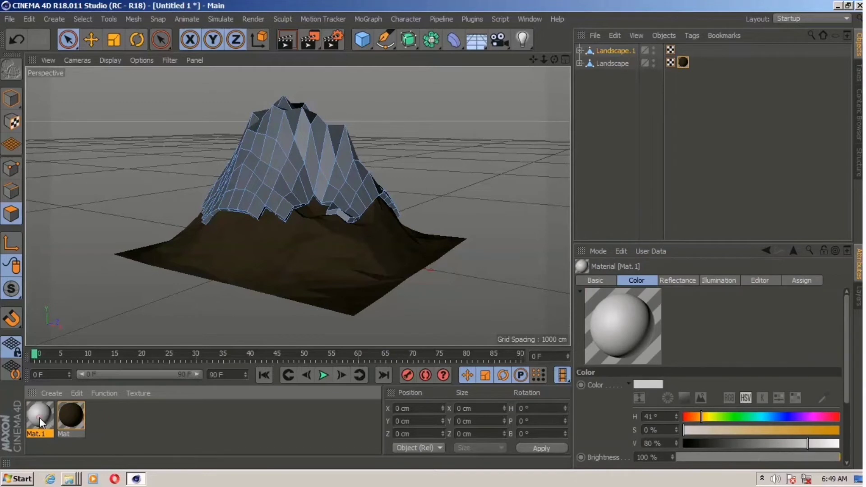
pyautogui.doubleClick(40, 418)
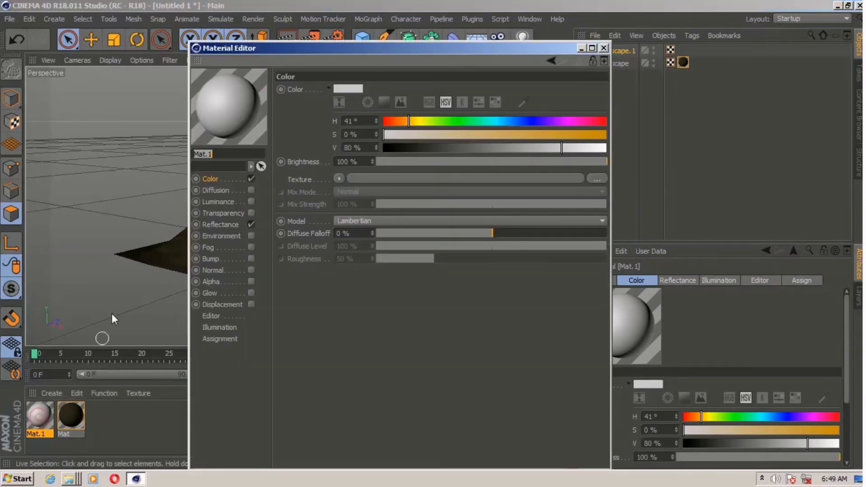
pyautogui.click(251, 224)
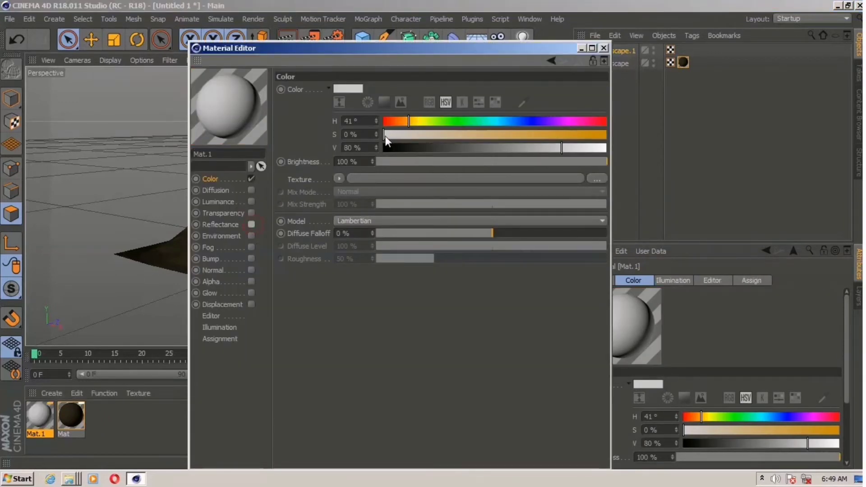
pyautogui.moveTo(386, 136); pyautogui.dragTo(395, 136)
pyautogui.moveTo(556, 150)
pyautogui.mouseDown()
pyautogui.moveTo(564, 150)
pyautogui.moveTo(526, 148)
pyautogui.moveTo(565, 154)
pyautogui.mouseUp()
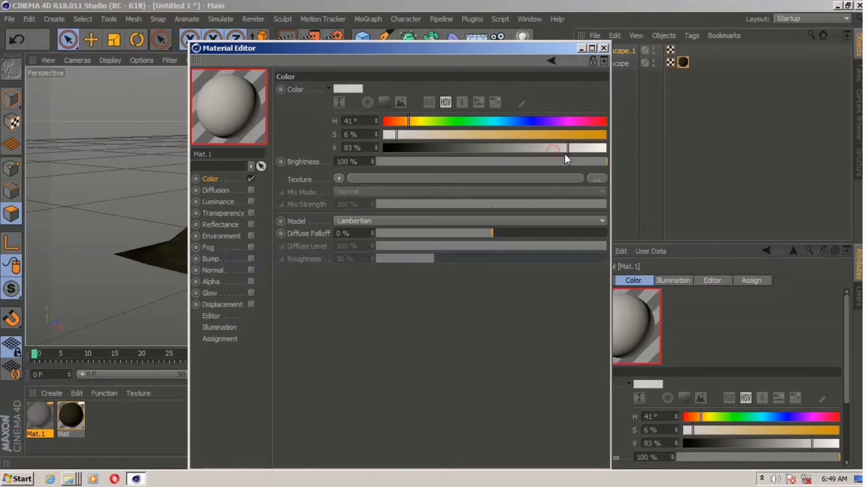
pyautogui.moveTo(393, 134); pyautogui.dragTo(417, 134)
pyautogui.click(603, 49)
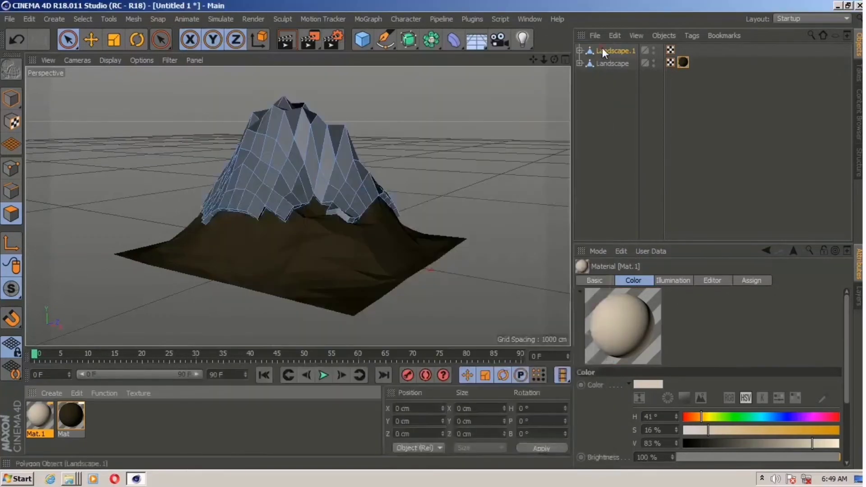
pyautogui.moveTo(43, 419); pyautogui.dragTo(611, 49)
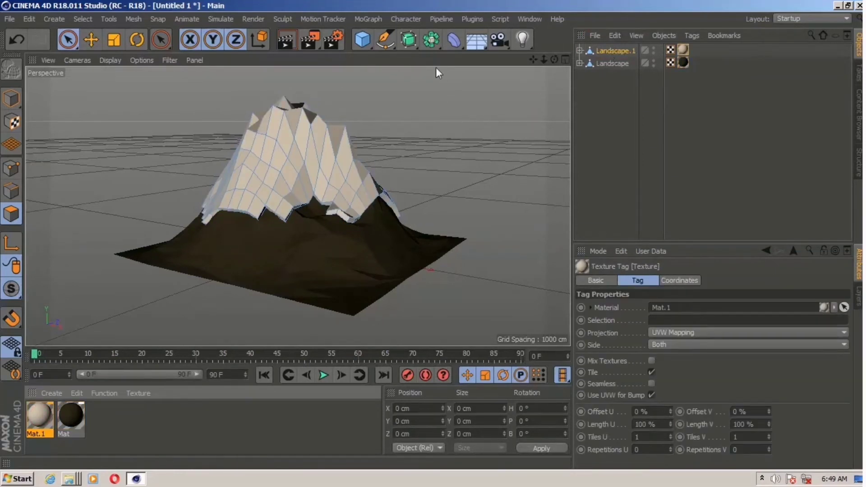
# Add a cube and scale it uniformly to about 600 cm, matching the outline of the landscape's base from above.
pyautogui.moveTo(366, 41); pyautogui.dragTo(458, 58)
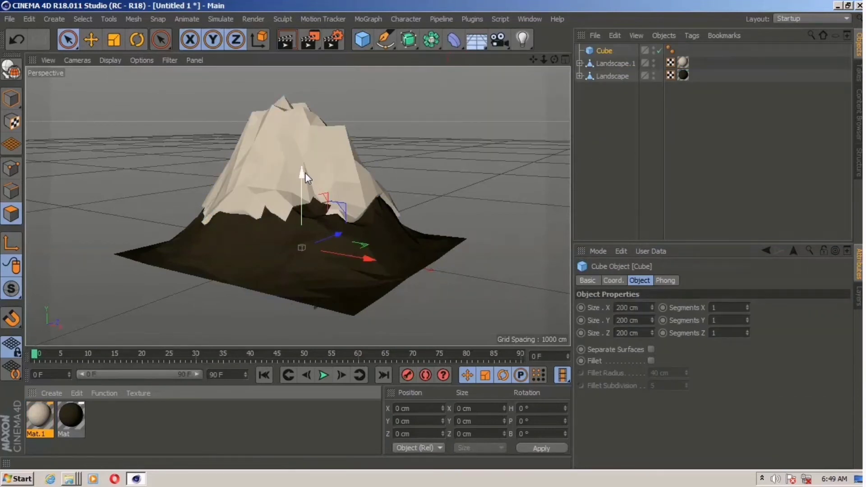
pyautogui.click(566, 60)
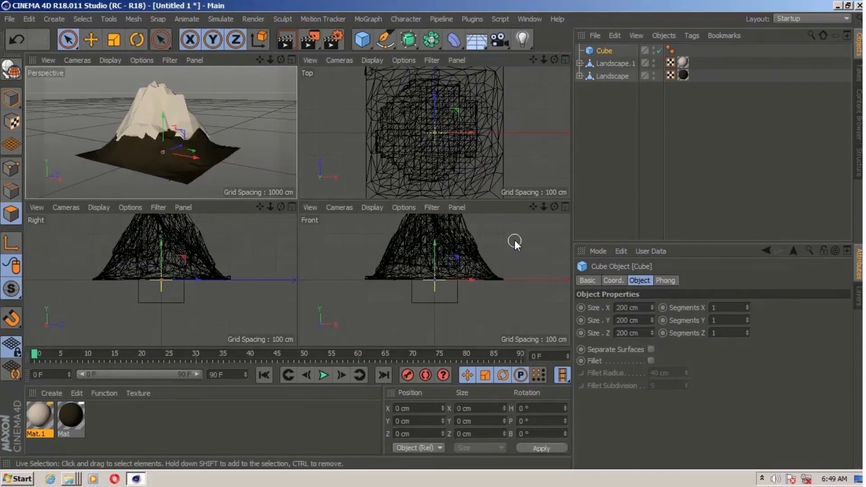
pyautogui.click(565, 60)
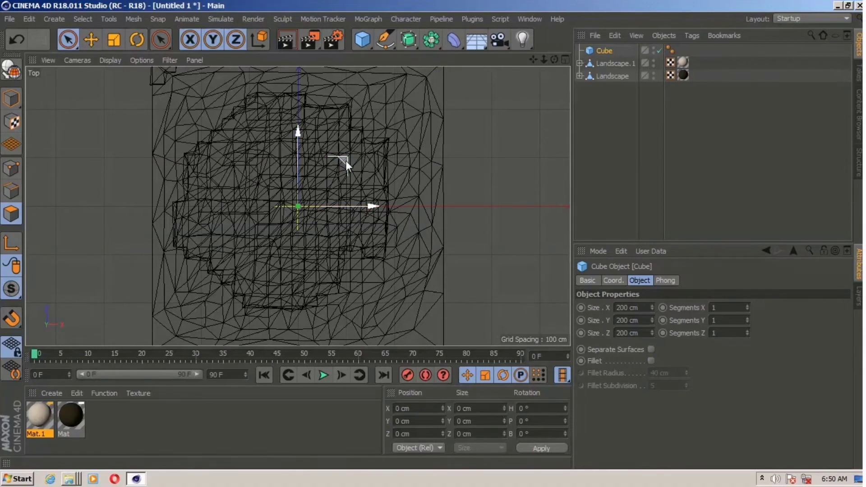
pyautogui.moveTo(346, 160); pyautogui.dragTo(364, 152)
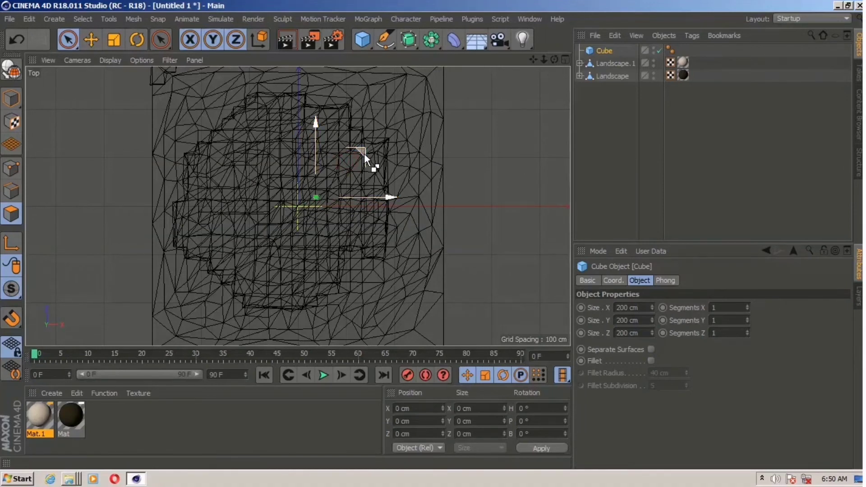
pyautogui.hotkey('ctrl', 'z')
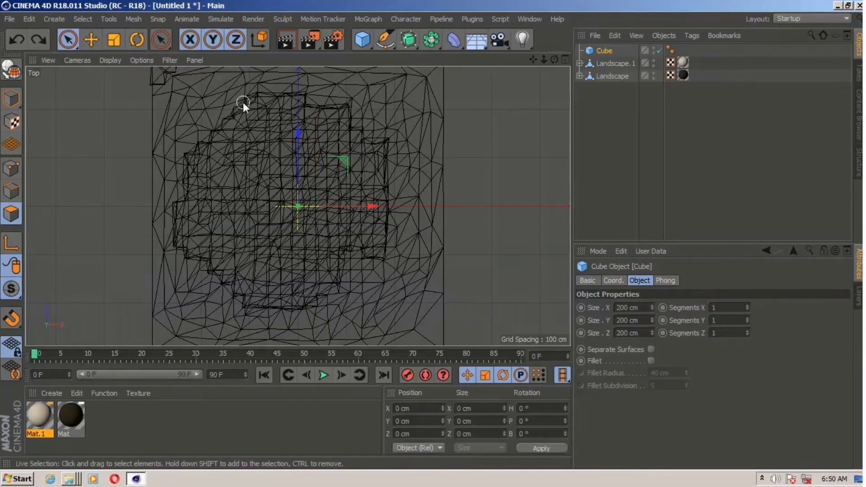
pyautogui.click(117, 44)
pyautogui.moveTo(344, 158); pyautogui.dragTo(437, 228)
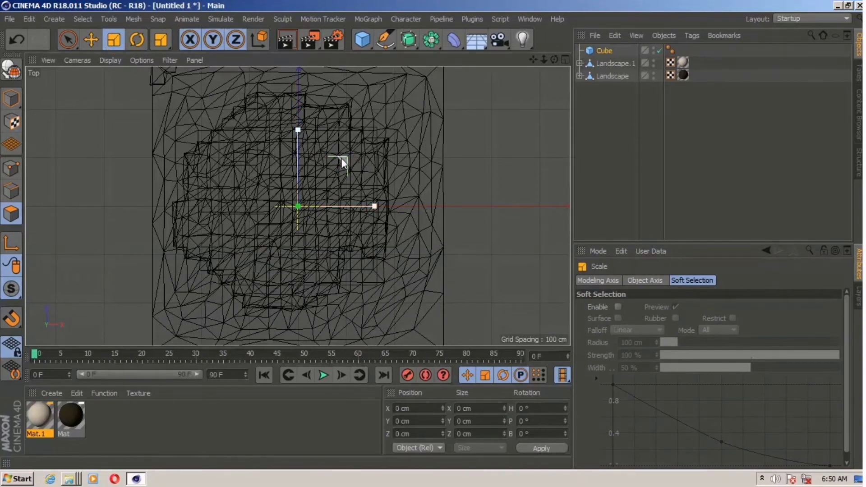
pyautogui.moveTo(341, 159); pyautogui.dragTo(435, 234)
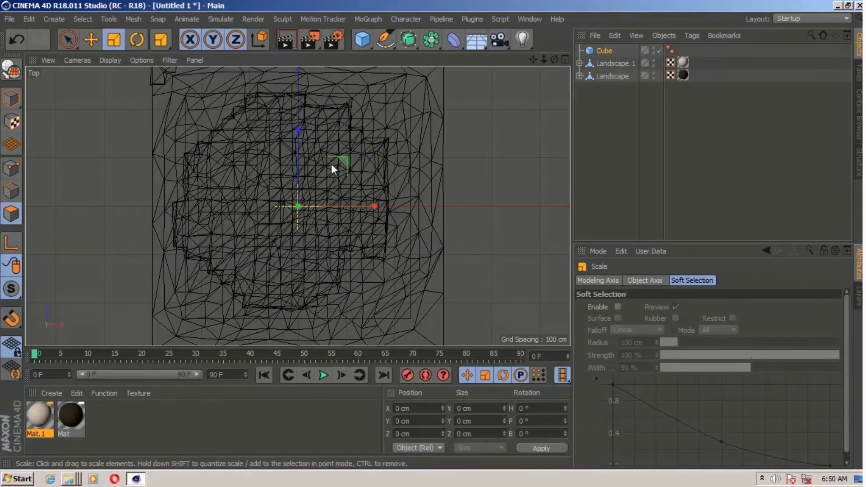
pyautogui.moveTo(346, 160); pyautogui.dragTo(432, 235)
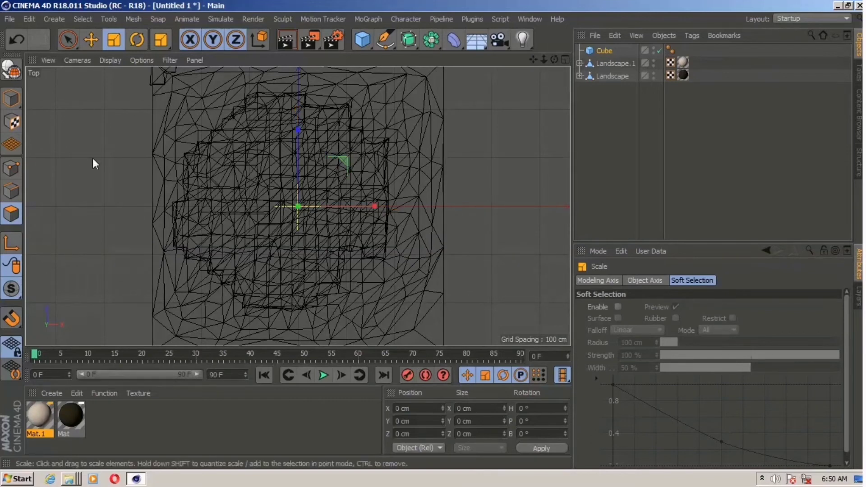
pyautogui.click(565, 60)
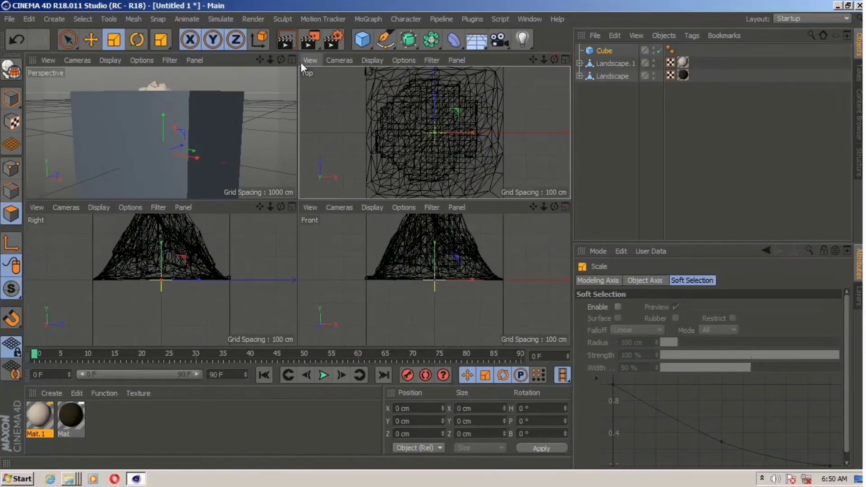
pyautogui.click(292, 58)
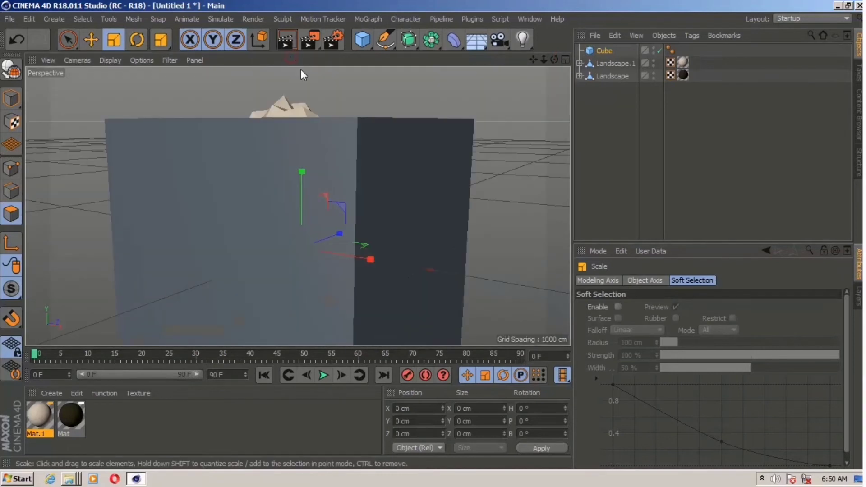
# Delete the cube's Phong tag and make the cube editable.
pyautogui.click(611, 51)
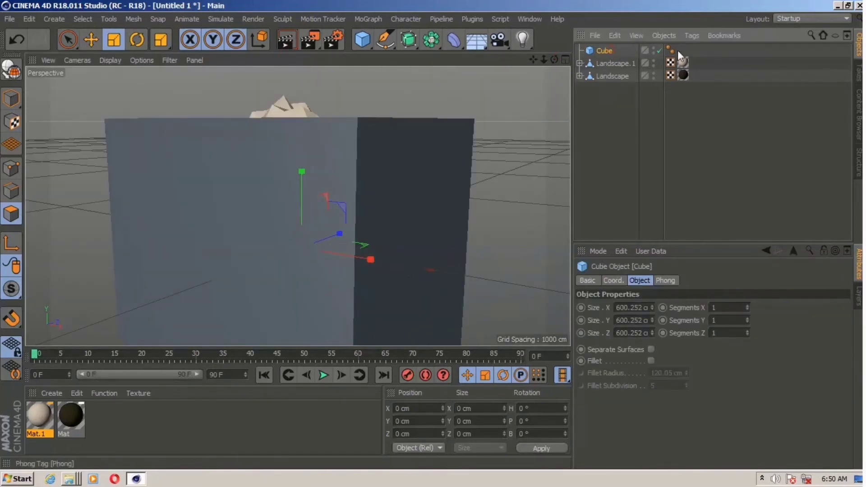
pyautogui.click(671, 51)
pyautogui.press('Delete')
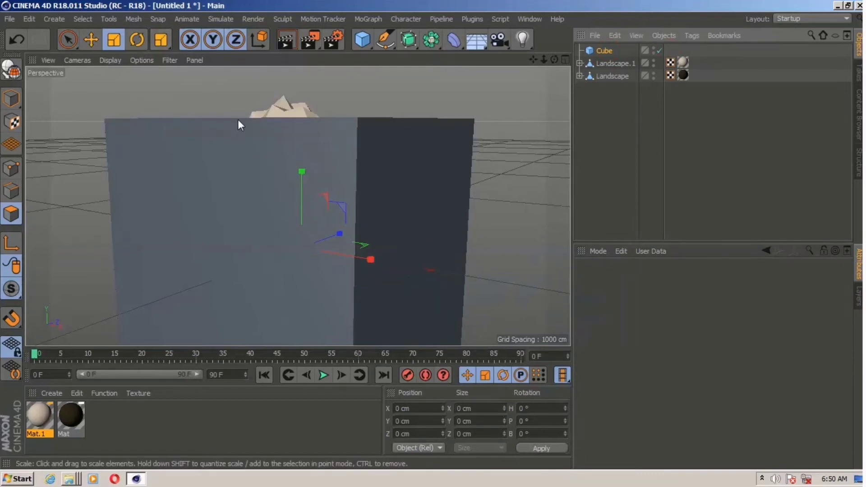
pyautogui.click(94, 43)
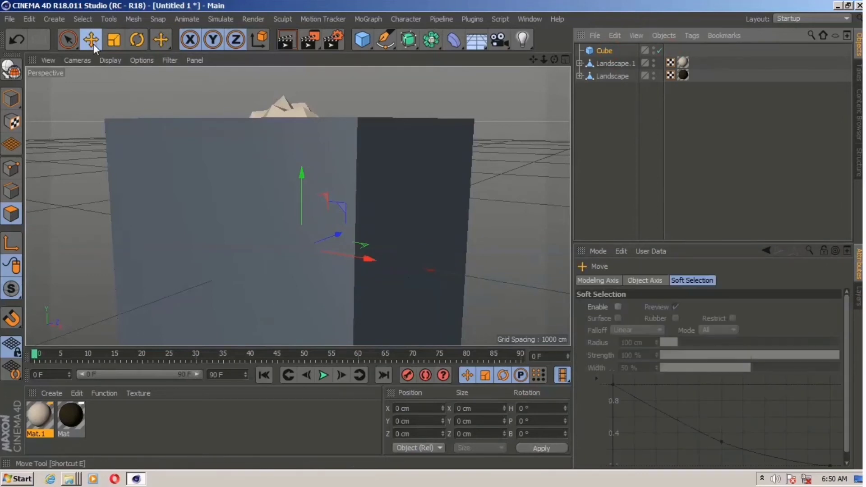
pyautogui.click(18, 75)
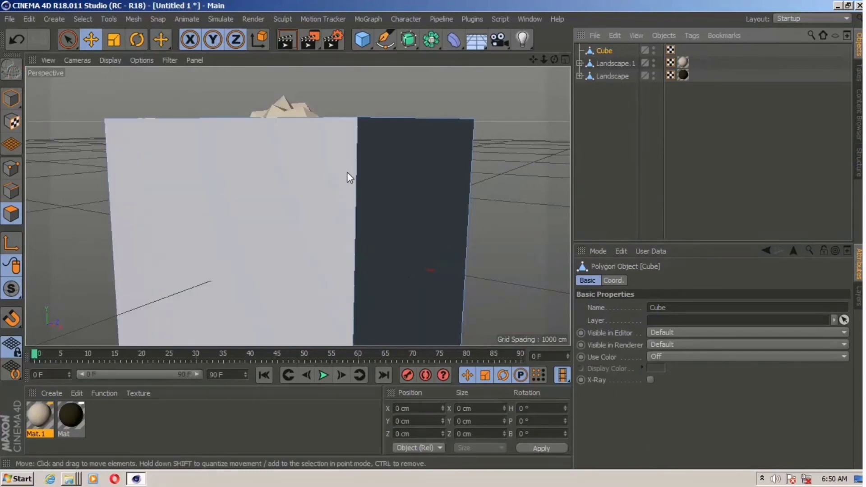
# Select the cube's top polygon and lower it to about Y -269.6 cm, leaving a thin slab about 30.6 cm thick.
pyautogui.keyDown('alt'); pyautogui.moveTo(359, 176); pyautogui.dragTo(355, 225); pyautogui.keyUp('alt')
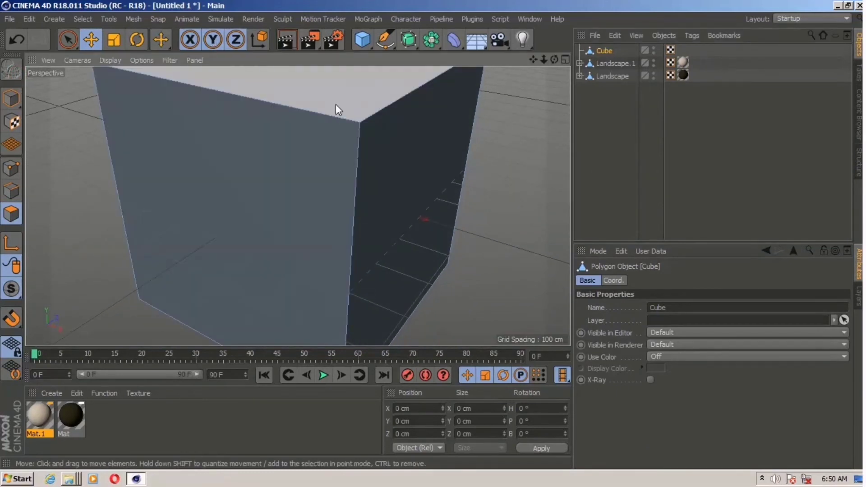
pyautogui.click(335, 104)
pyautogui.scroll(-10, 370, 180)
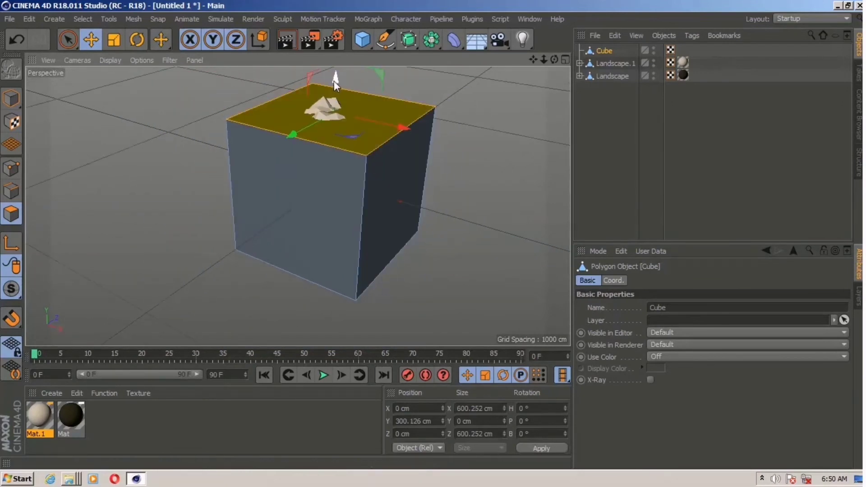
pyautogui.moveTo(334, 81); pyautogui.dragTo(342, 208)
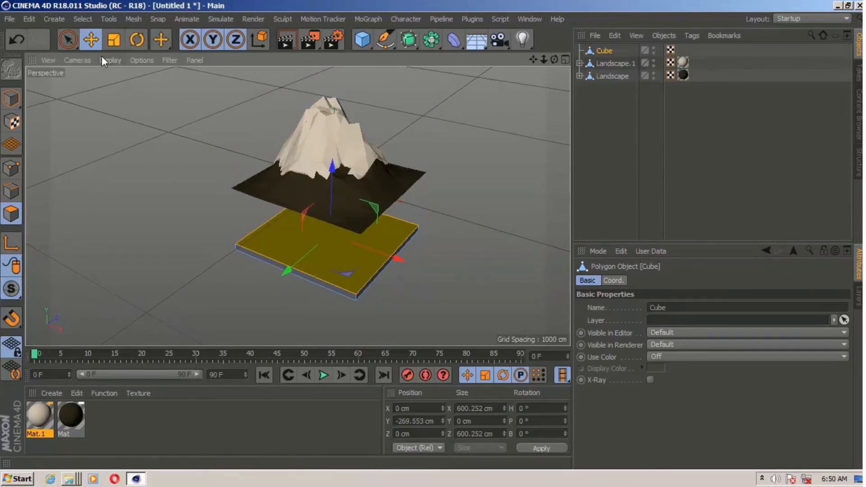
# Move the whole slab up 270 cm in Model mode so it sits directly beneath the mountain's base.
pyautogui.click(76, 41)
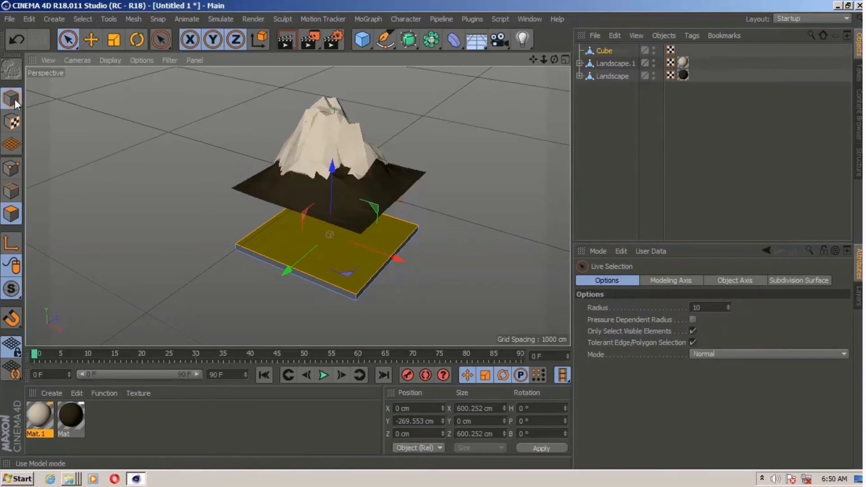
pyautogui.click(13, 99)
pyautogui.click(90, 43)
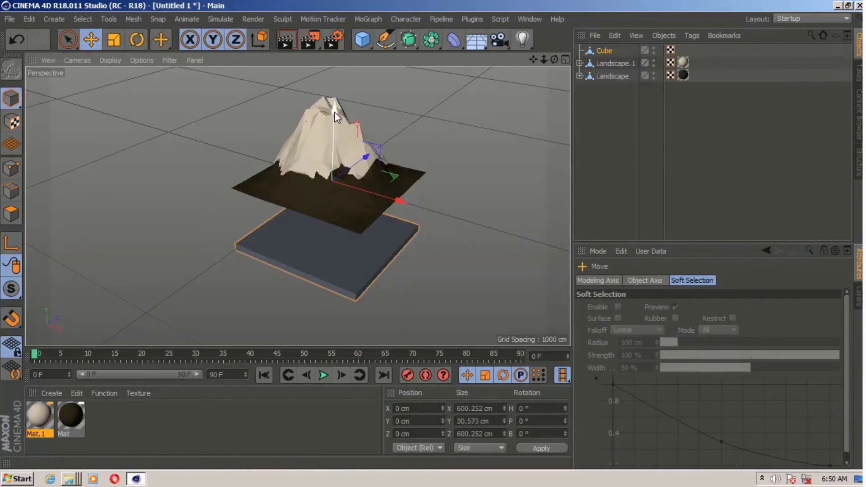
pyautogui.moveTo(334, 111); pyautogui.dragTo(337, 70)
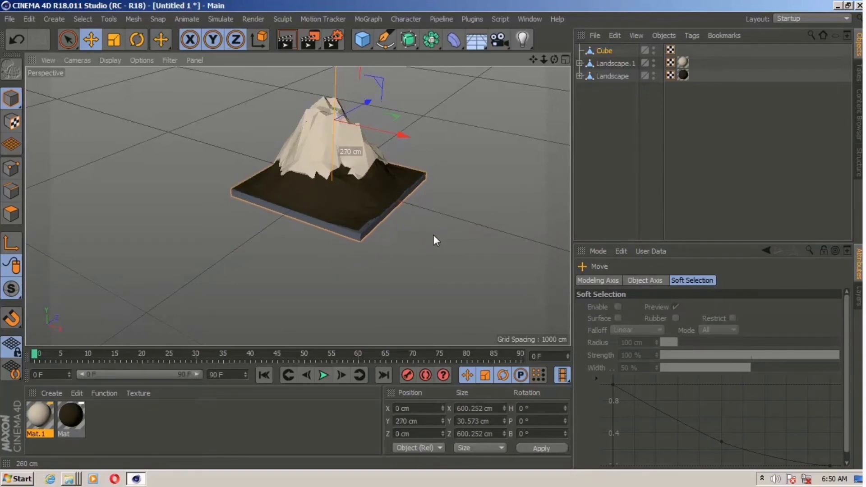
pyautogui.scroll(5, 353, 205)
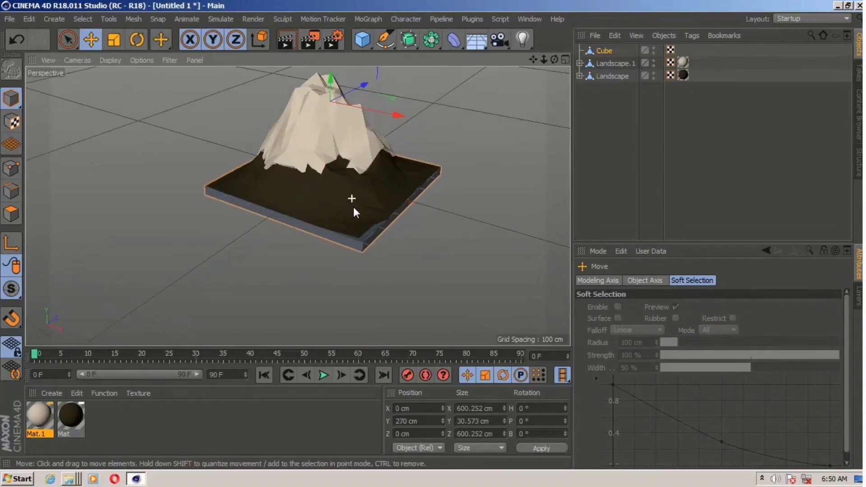
pyautogui.keyDown('alt'); pyautogui.moveTo(457, 199); pyautogui.dragTo(467, 252); pyautogui.keyUp('alt')
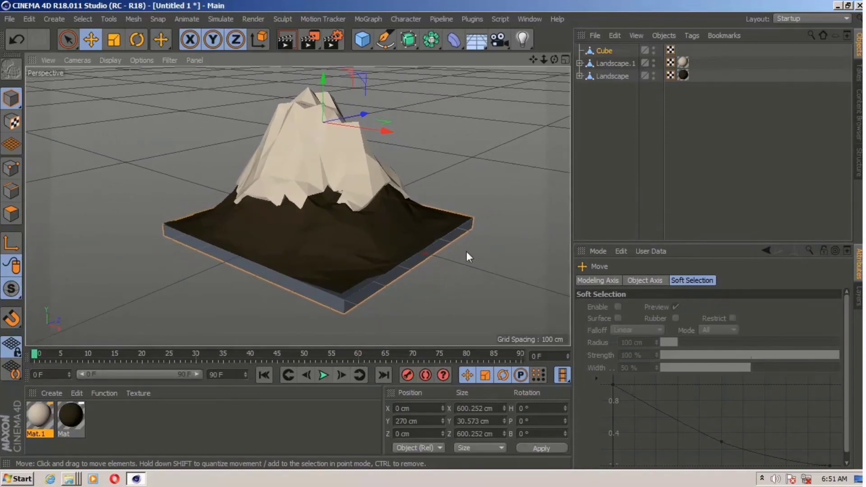
pyautogui.click(601, 52)
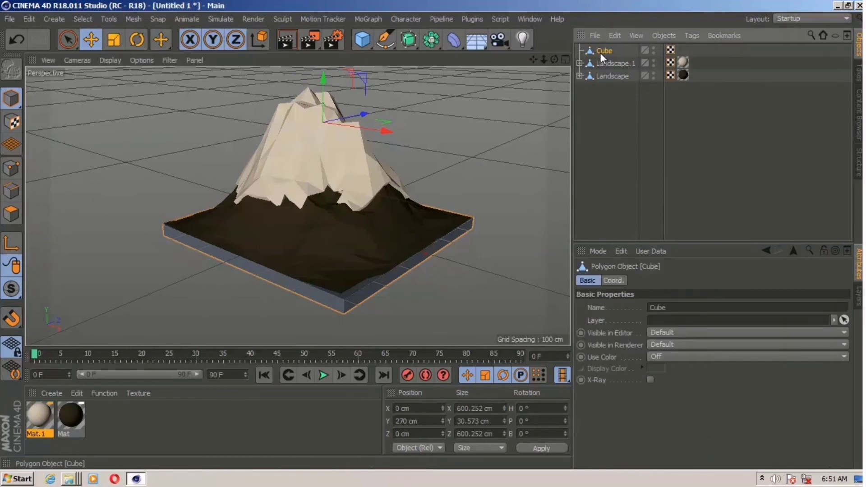
pyautogui.click(614, 281)
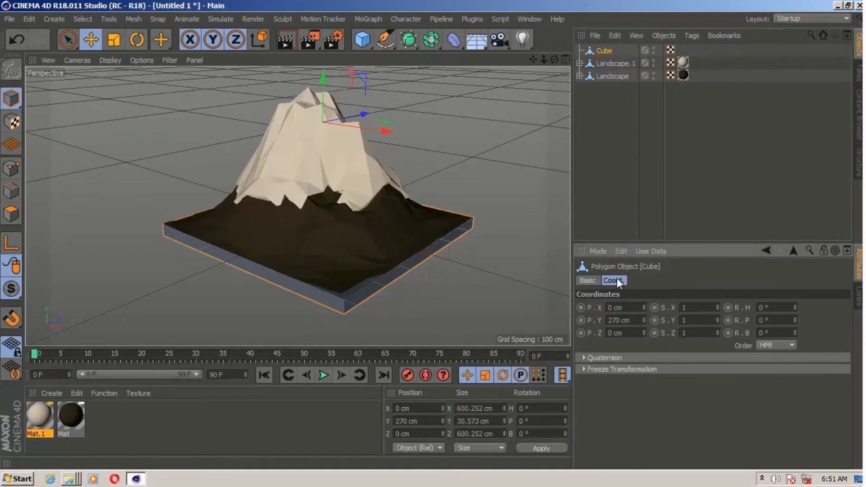
pyautogui.click(588, 281)
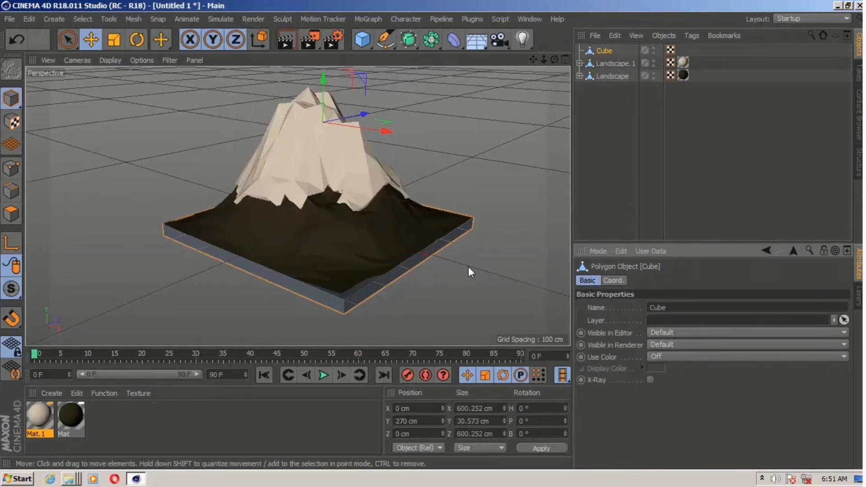
# Apply the dark brown material Mat to the base slab.
pyautogui.moveTo(67, 413); pyautogui.dragTo(312, 293)
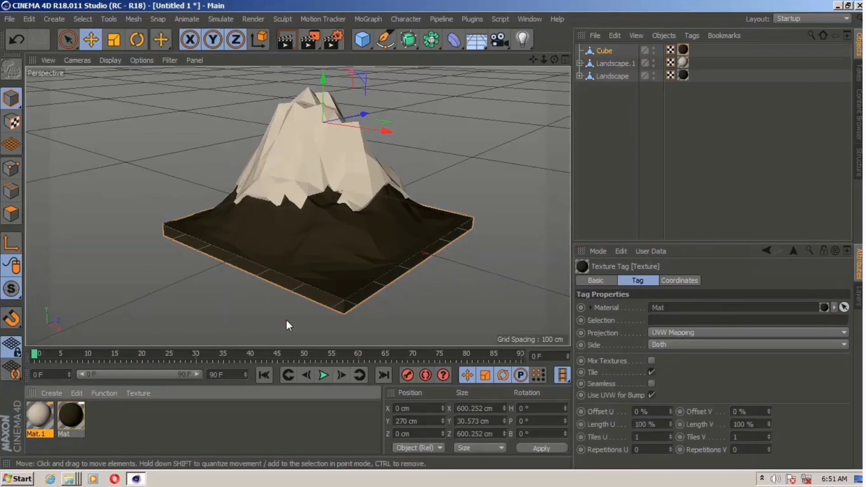
# Duplicate the dark brown material Mat and set the copy's color to 57% saturation and 30% value.
pyautogui.click(76, 415)
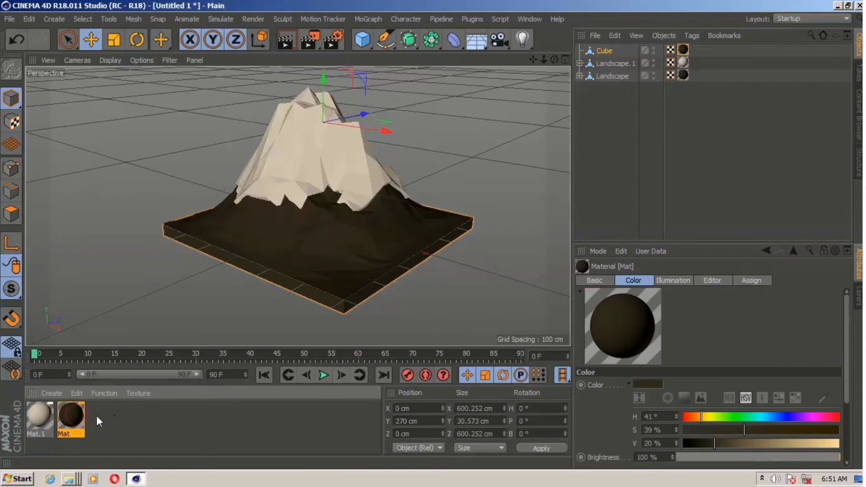
pyautogui.keyDown('ctrl'); pyautogui.moveTo(85, 416); pyautogui.dragTo(123, 423); pyautogui.keyUp('ctrl')
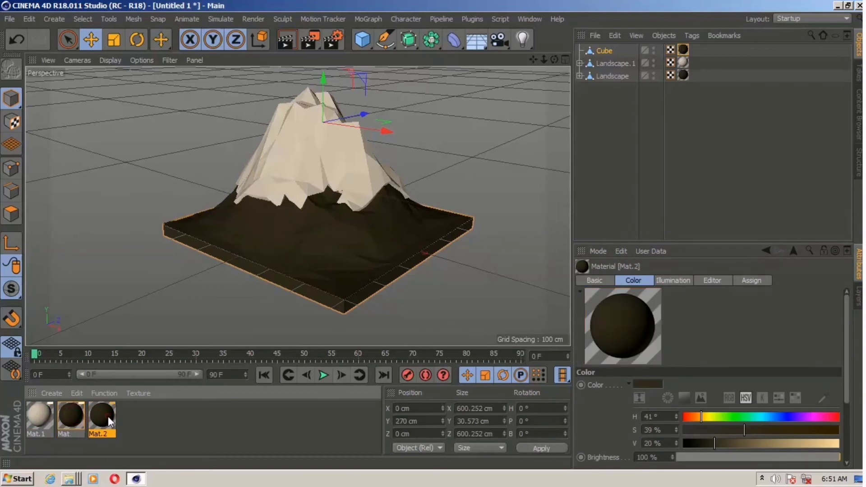
pyautogui.doubleClick(107, 416)
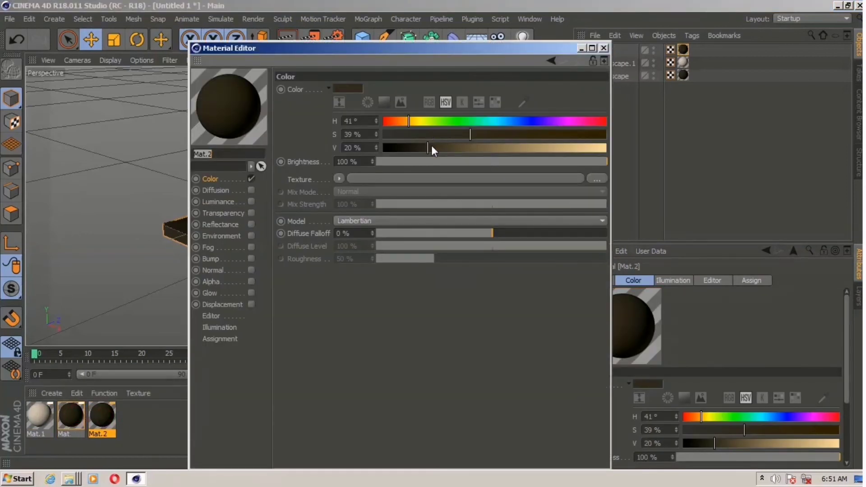
pyautogui.moveTo(428, 148); pyautogui.dragTo(513, 138)
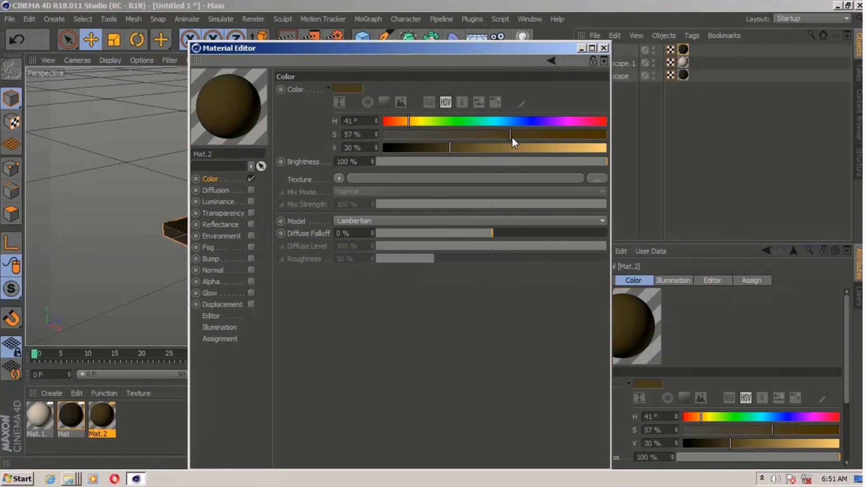
pyautogui.click(606, 45)
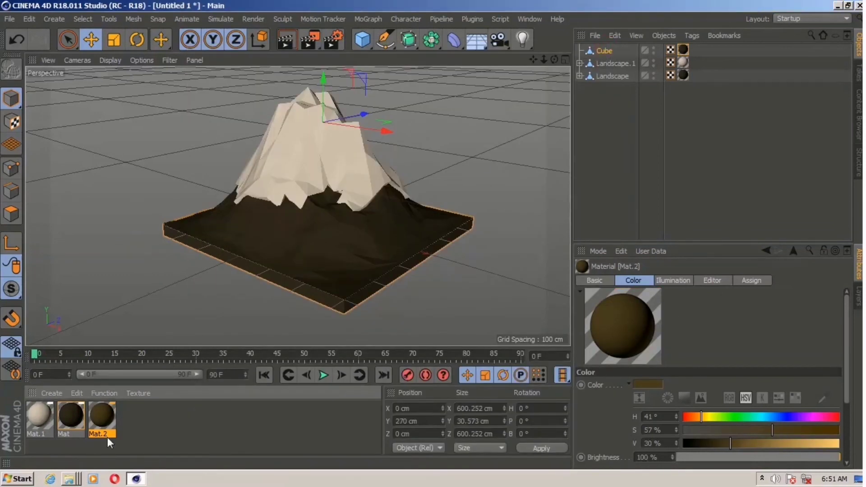
# Apply the lighter brown material Mat.2 to the base slab and delete the slab's old Mat texture tag.
pyautogui.moveTo(109, 427); pyautogui.dragTo(339, 303)
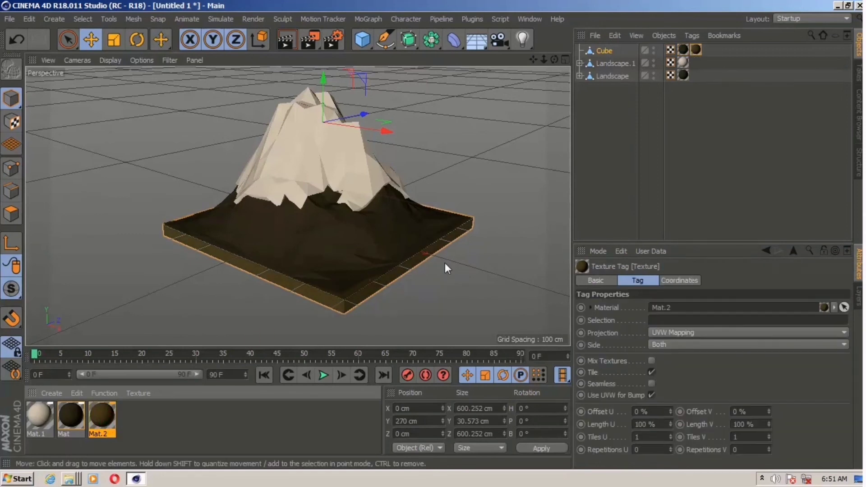
pyautogui.click(683, 51)
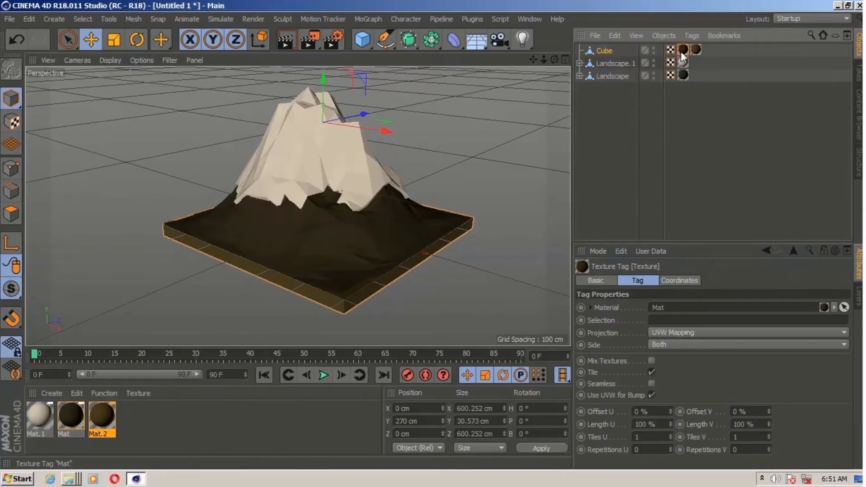
pyautogui.press('Delete')
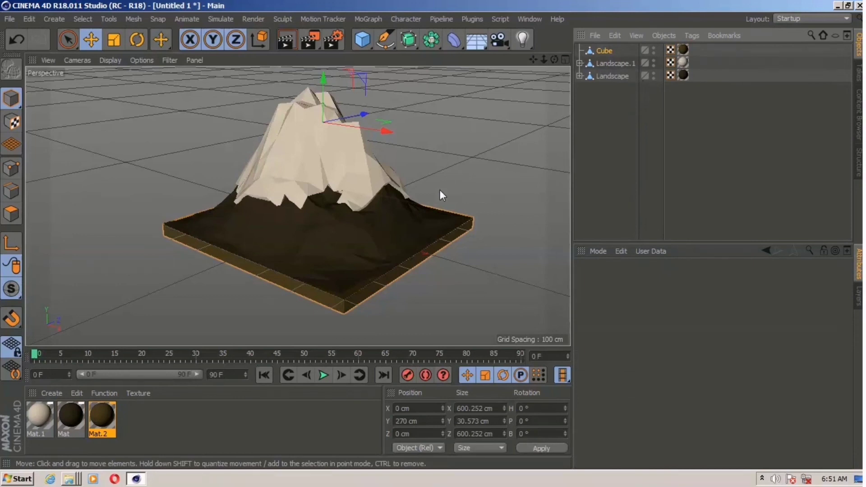
pyautogui.keyDown('alt'); pyautogui.moveTo(444, 192); pyautogui.dragTo(448, 209); pyautogui.keyUp('alt')
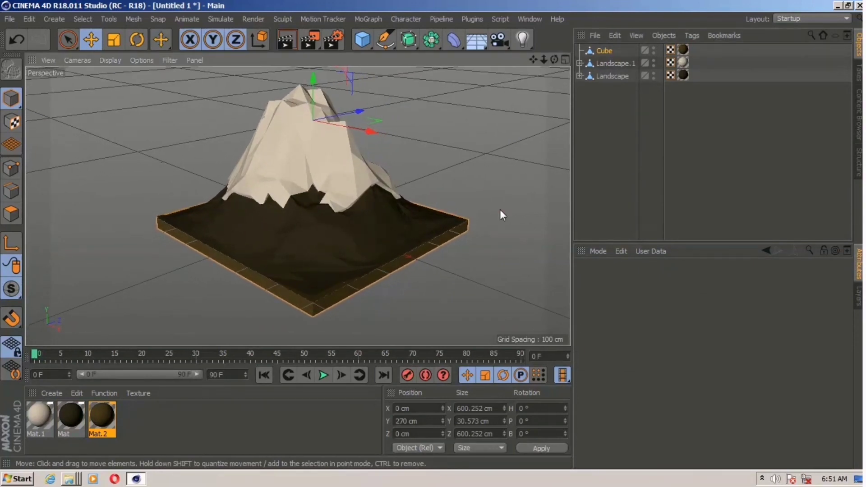